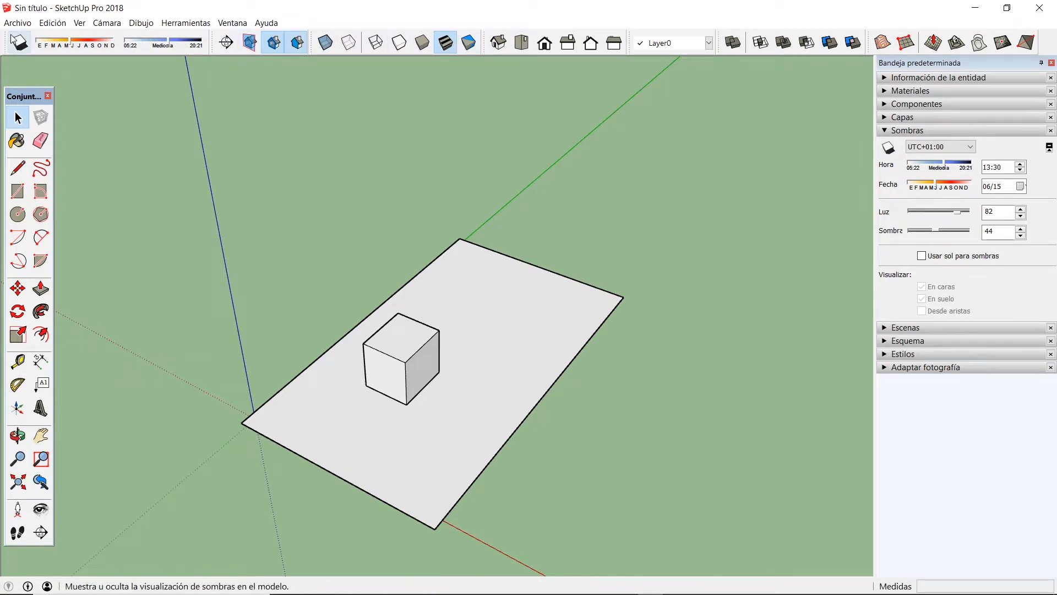
Step: Undock and close the Sombras toolbar, then restore it and dock it beside the other toolbars
drag(13, 39, 159, 158)
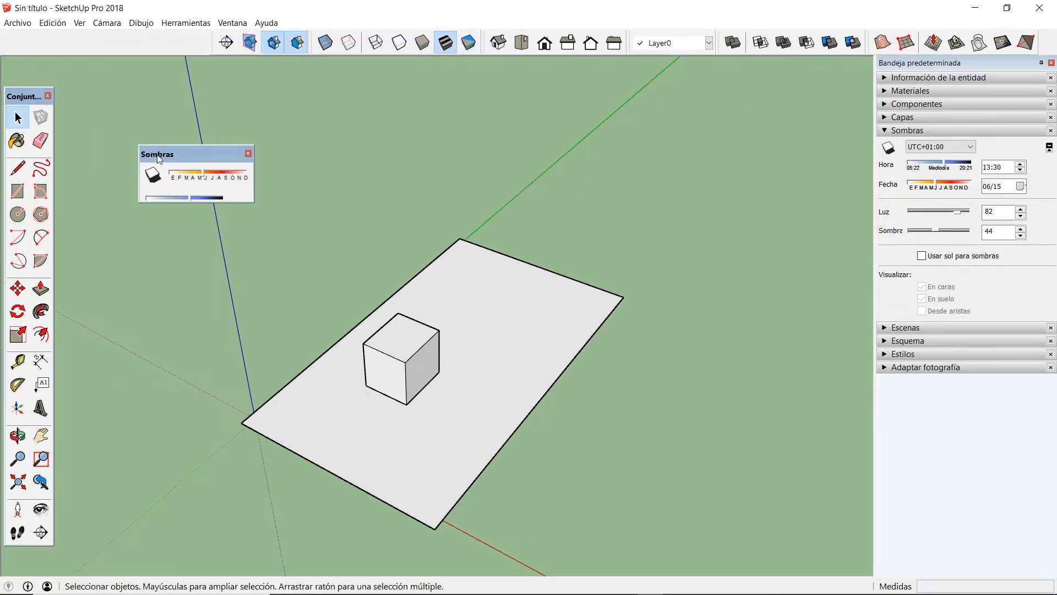
click(248, 154)
right_click(144, 39)
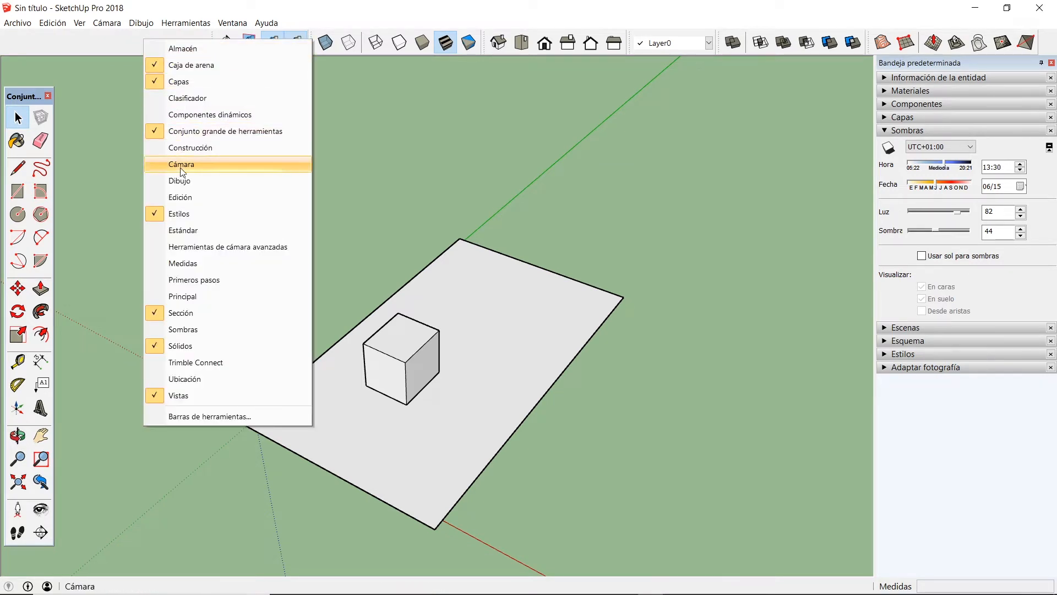
click(186, 329)
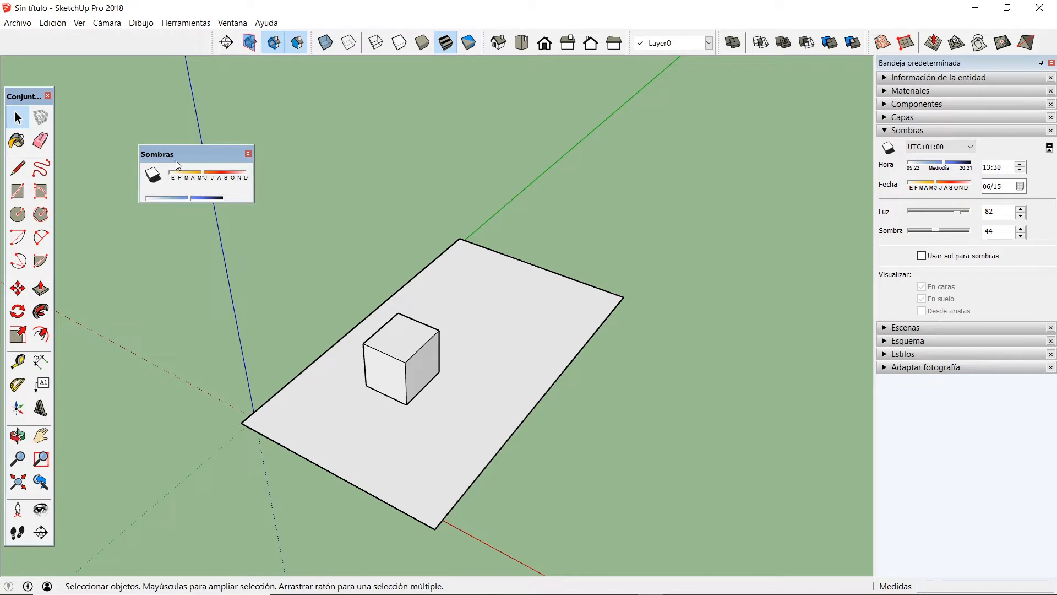
drag(176, 151, 80, 47)
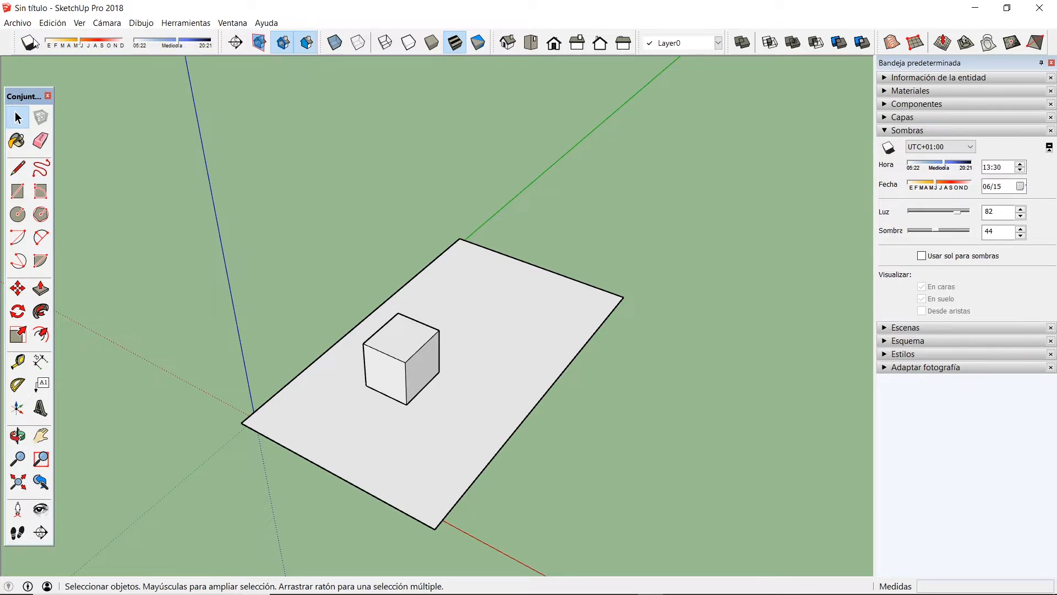
Step: Undock the Sombras toolbar, reshape it into a taller stacked layout, and dock it back among the toolbars
drag(19, 43, 114, 144)
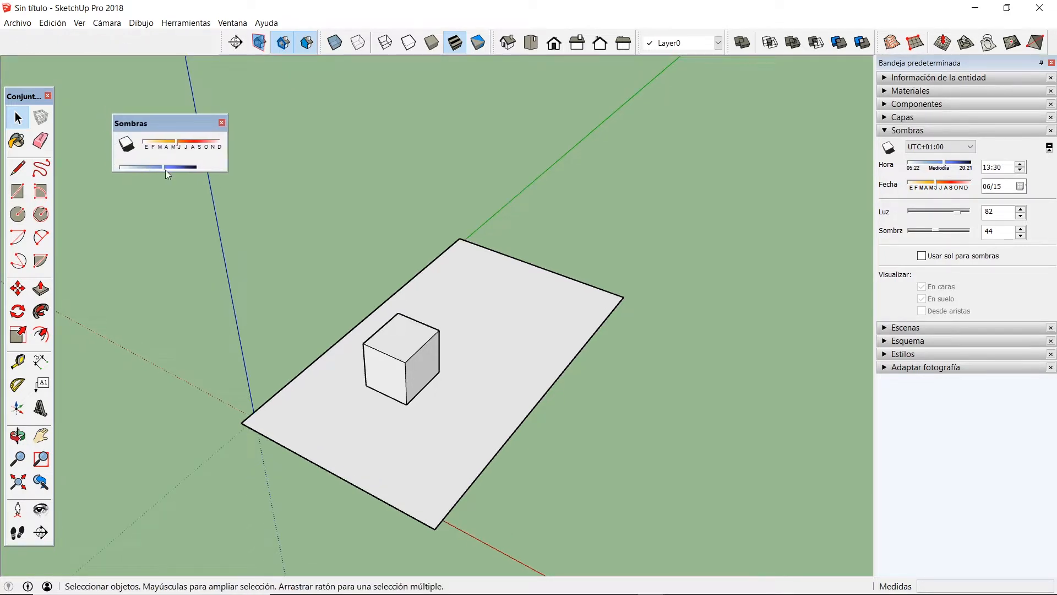
drag(182, 172, 178, 214)
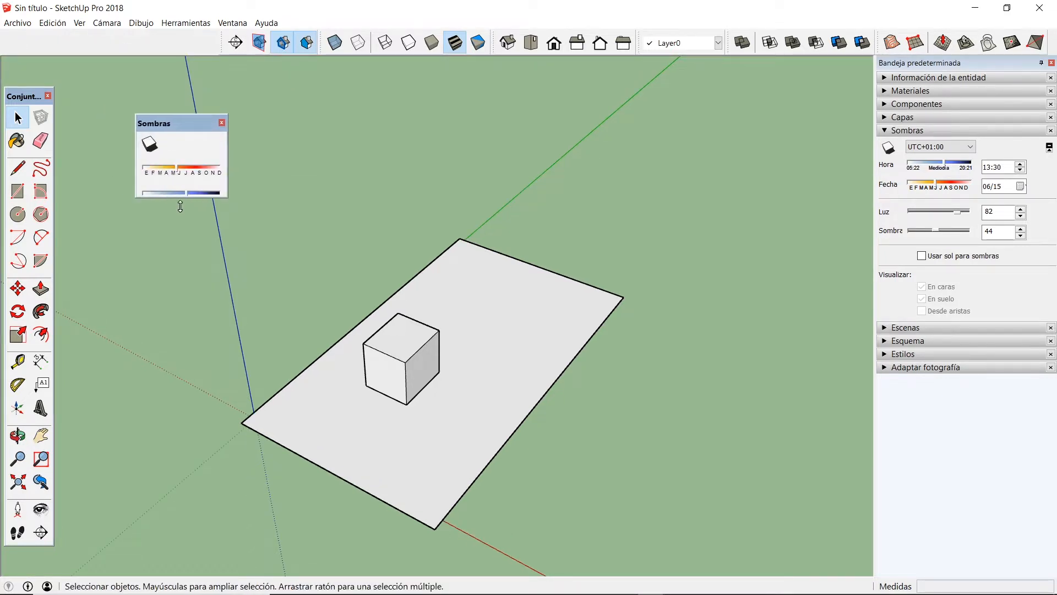
drag(173, 124, 89, 41)
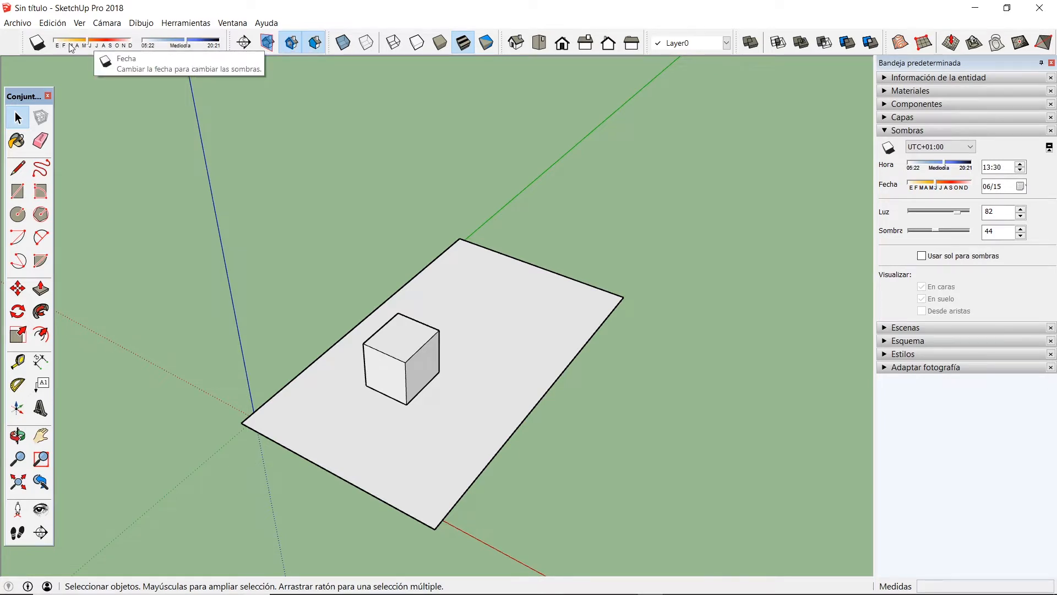
Step: Turn on the model's shadows and set the time of day to 15:55
click(37, 44)
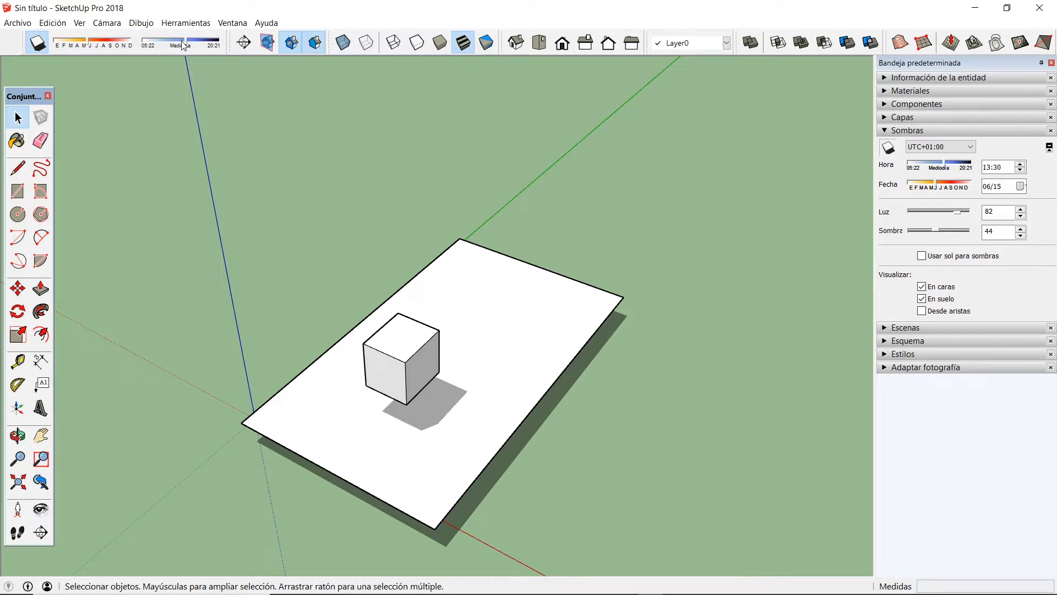
click(188, 44)
mouse_move(194, 51)
mouse_down()
mouse_move(207, 51)
mouse_move(174, 52)
mouse_move(196, 48)
mouse_up()
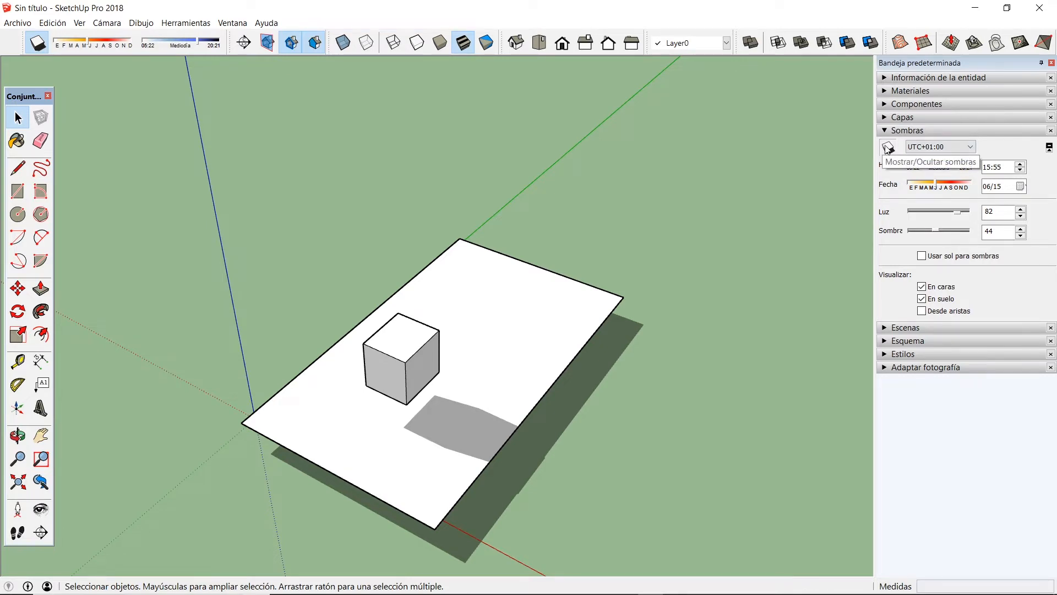
Step: Examine the available UTC time zones and the date calendar in the shadow settings without changing either
click(970, 149)
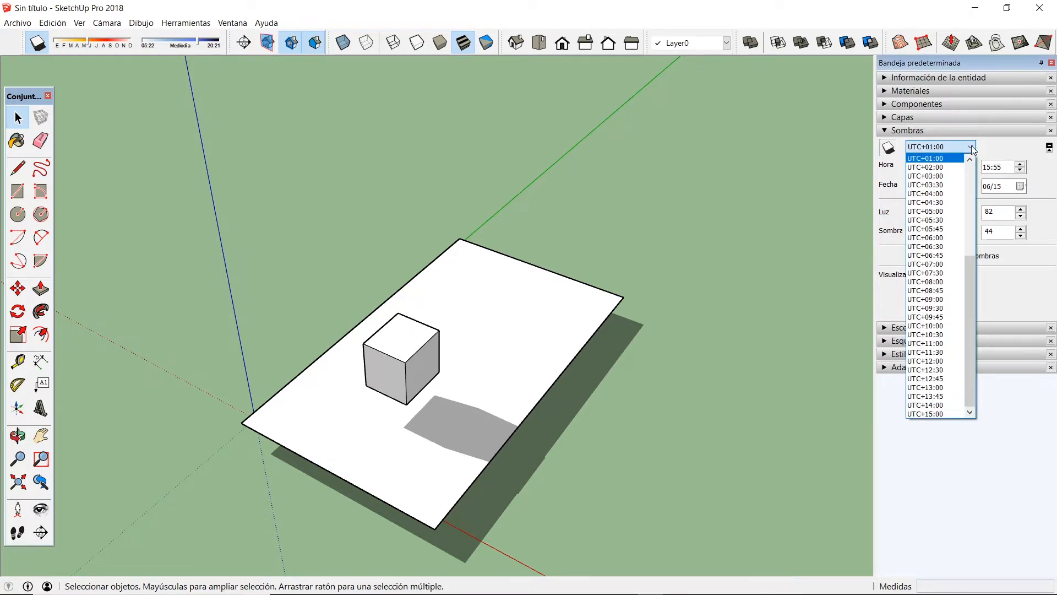
click(971, 150)
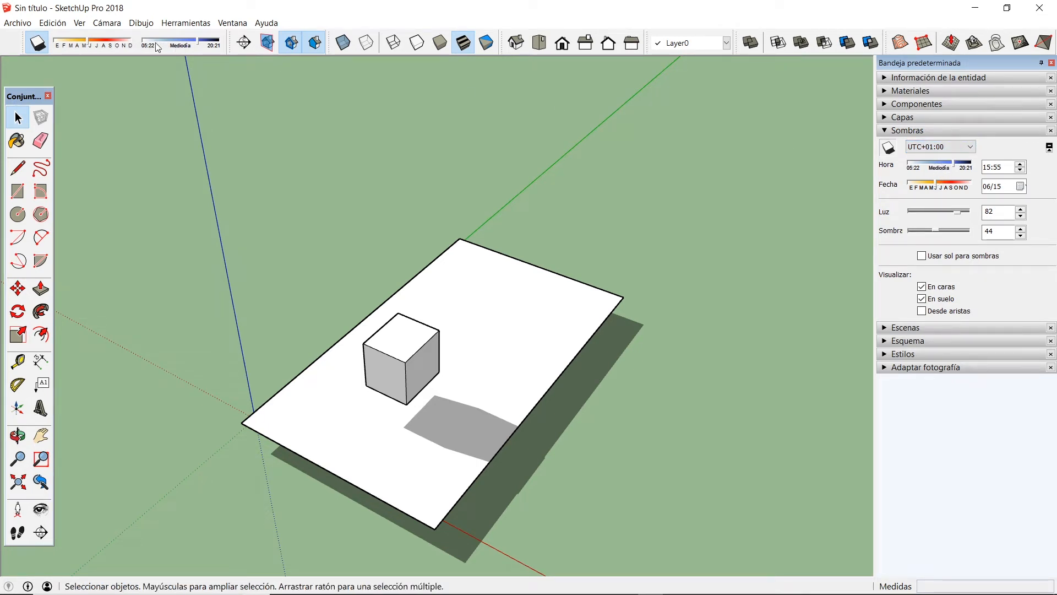
click(1020, 186)
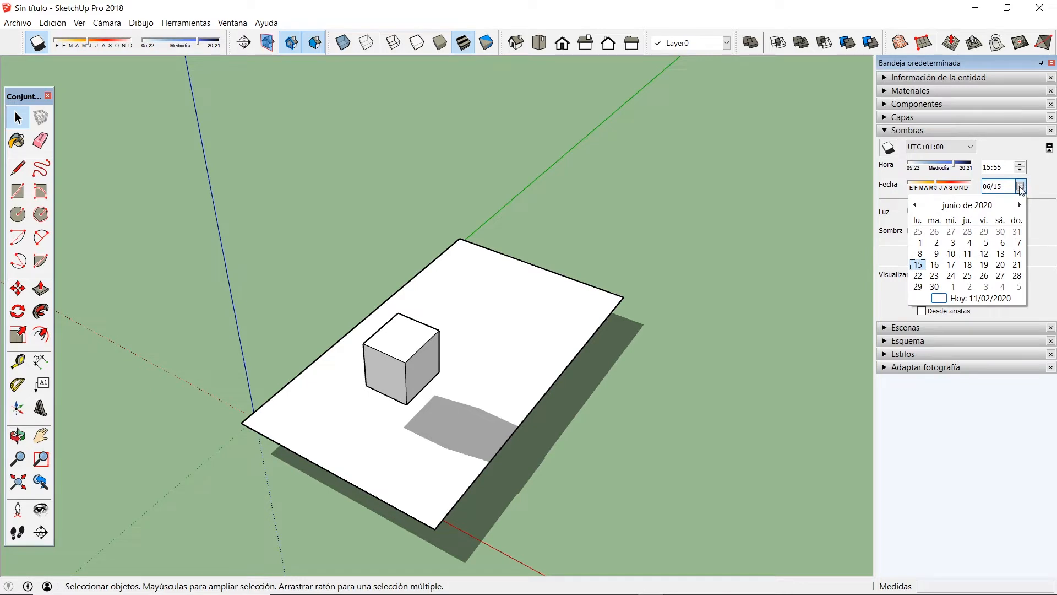
click(1037, 189)
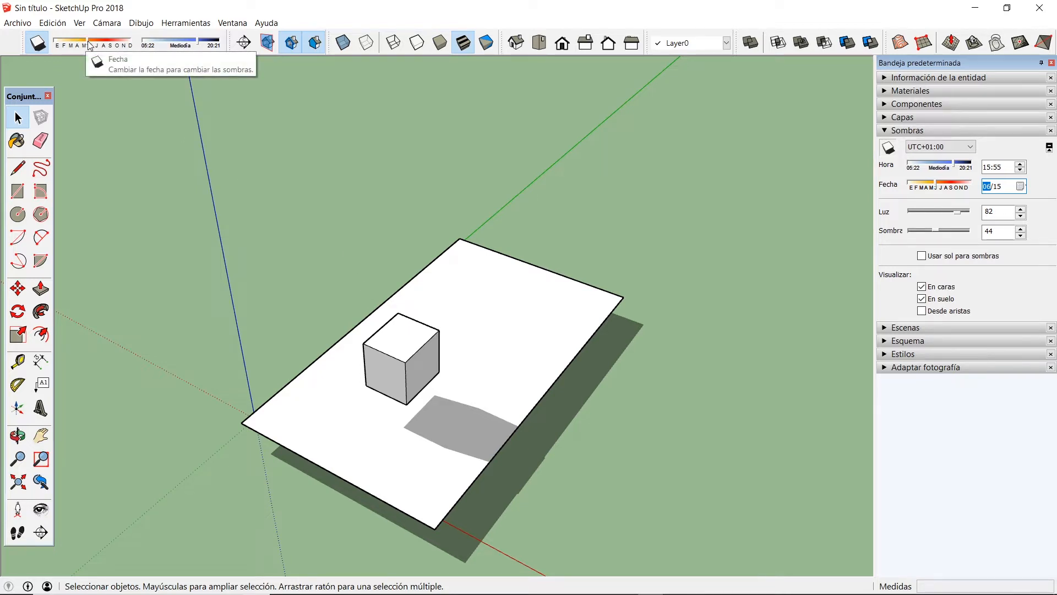
Step: Set the shadow date to 12/31 and time to 14:29, with Luz at 78 and Sombra at 40
drag(90, 45, 131, 46)
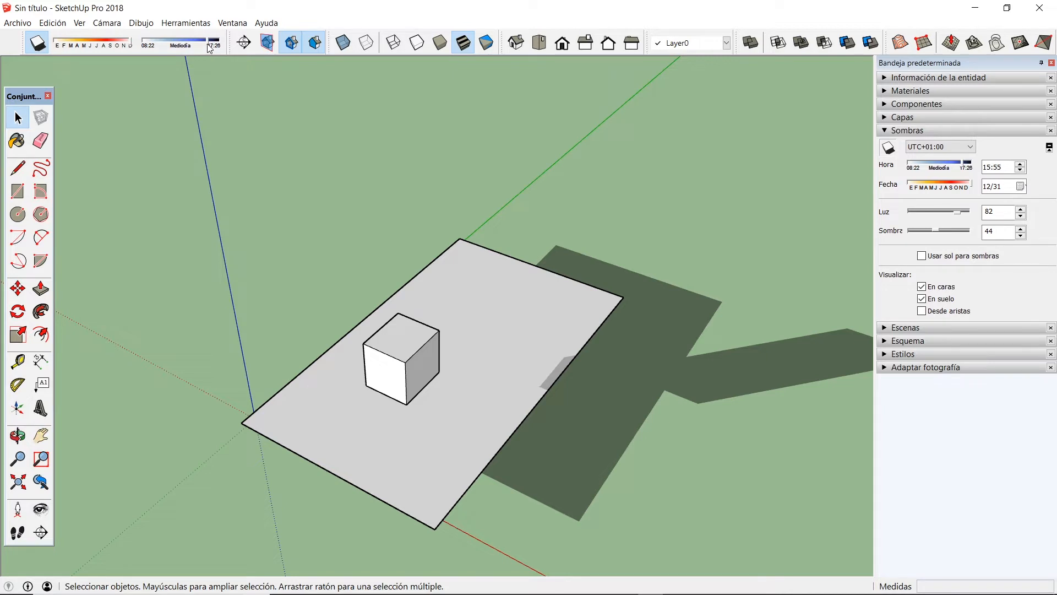
drag(210, 49, 197, 47)
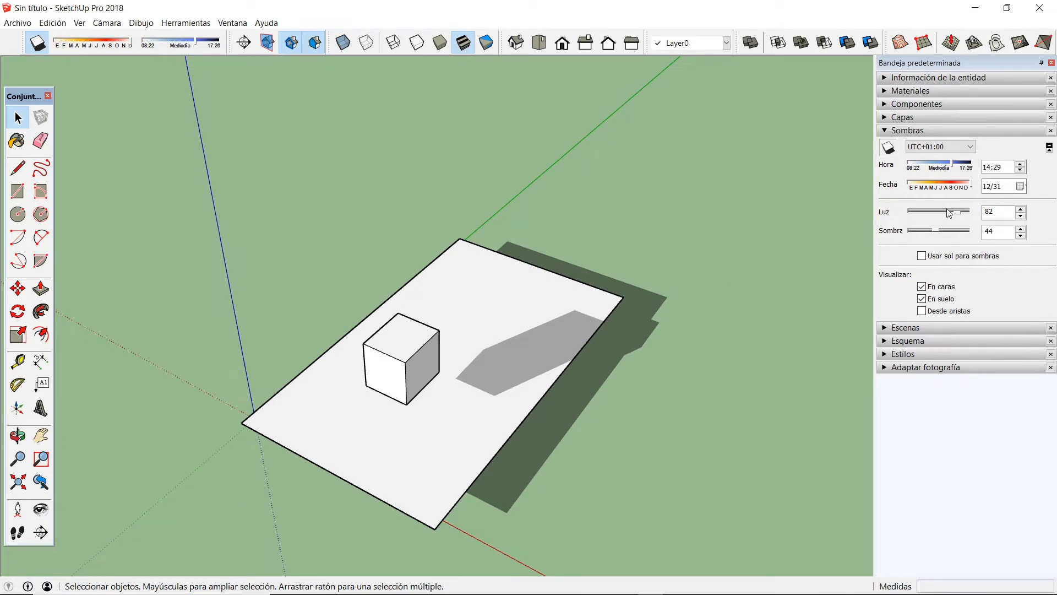
mouse_move(960, 216)
mouse_down()
mouse_move(977, 216)
mouse_move(924, 219)
mouse_move(956, 218)
mouse_up()
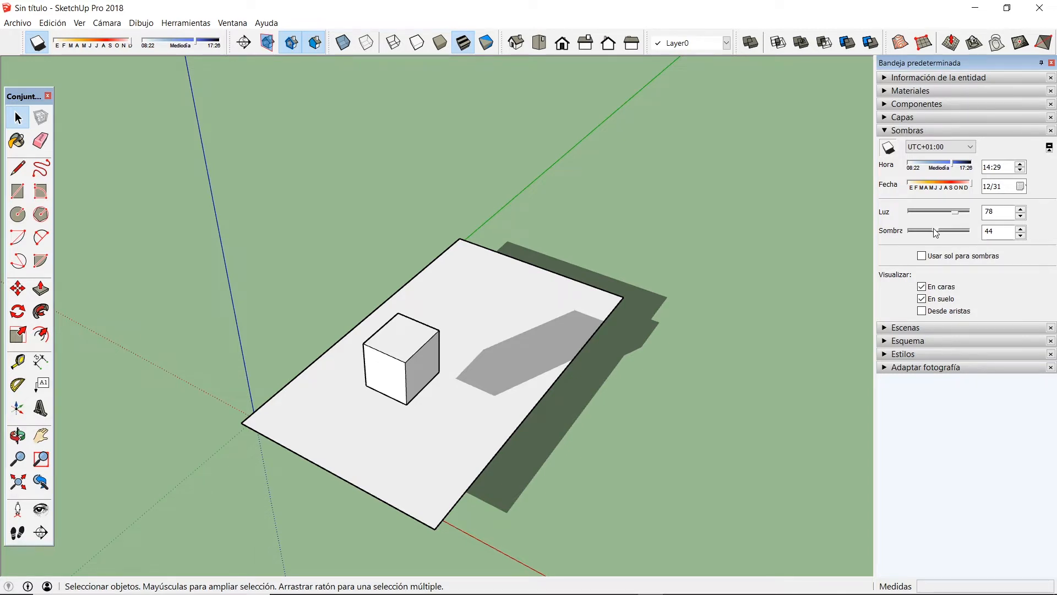
mouse_move(936, 233)
mouse_down()
mouse_move(954, 235)
mouse_move(919, 238)
mouse_move(943, 238)
mouse_move(934, 233)
mouse_up()
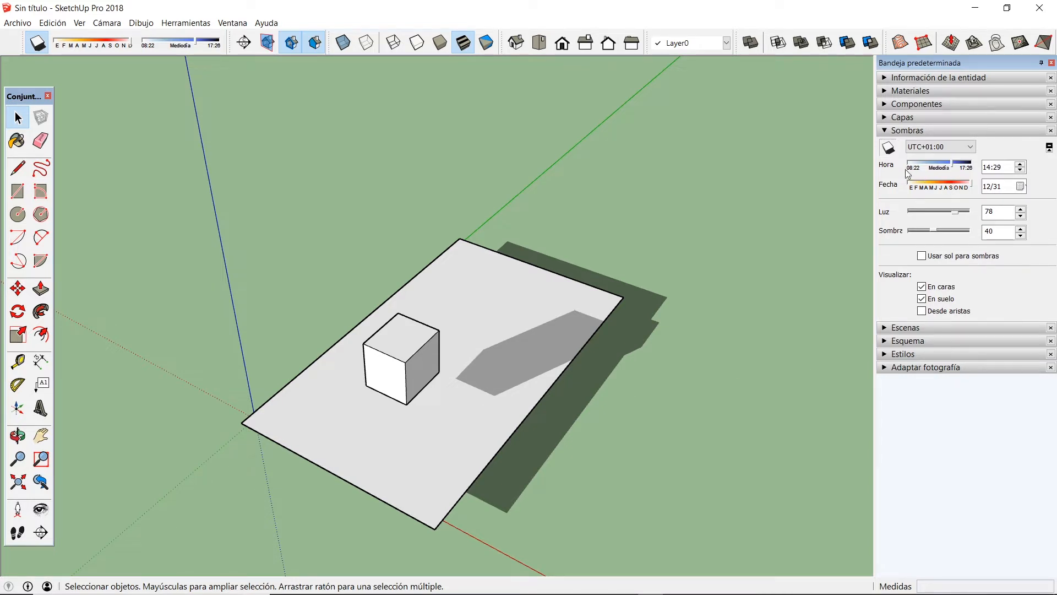
Step: Hide the shadows and enable Usar sol para sombras to shade the model's faces by the sun
click(889, 149)
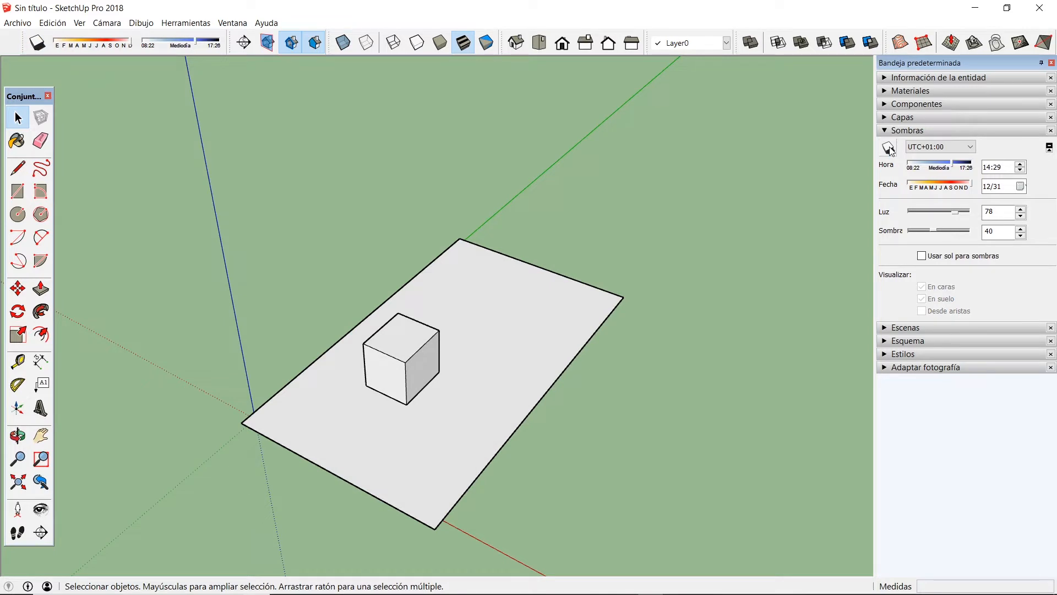
middle_drag(463, 427, 384, 312)
middle_drag(374, 355, 329, 392)
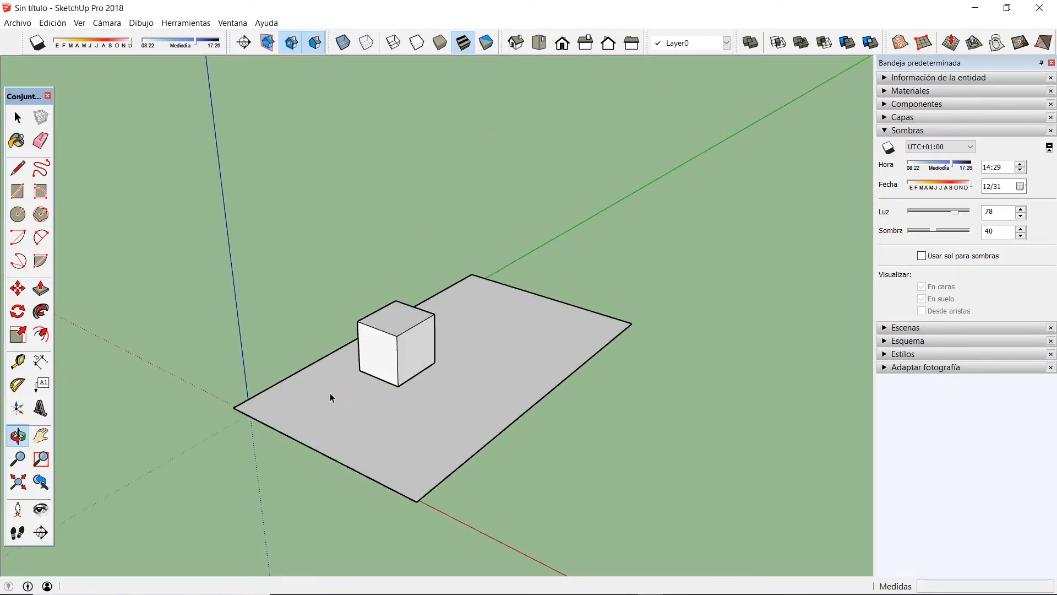
click(923, 257)
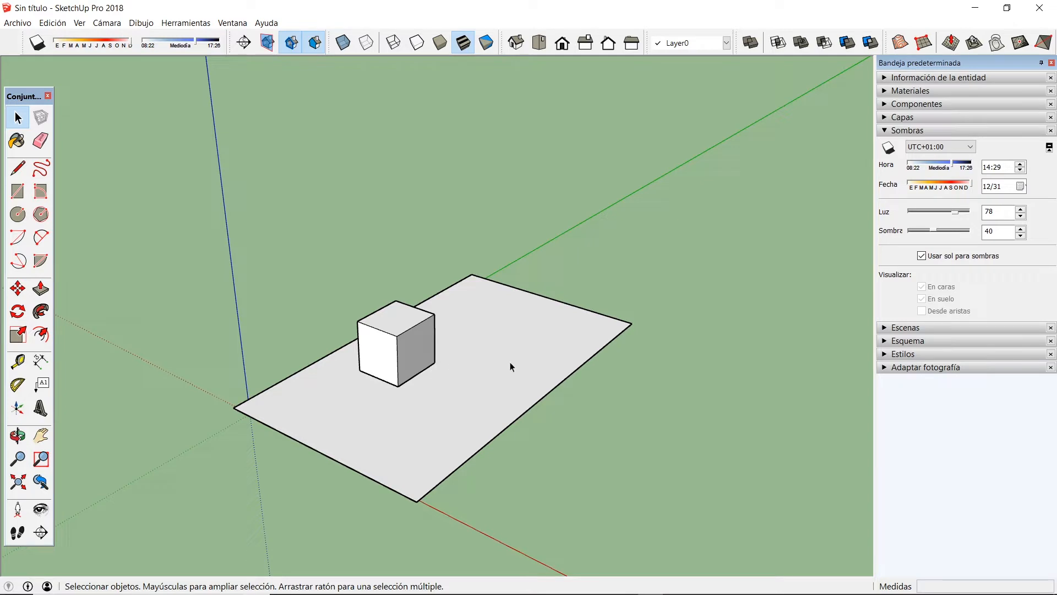
Step: Show the shadows again and disable Usar sol para sombras
click(888, 147)
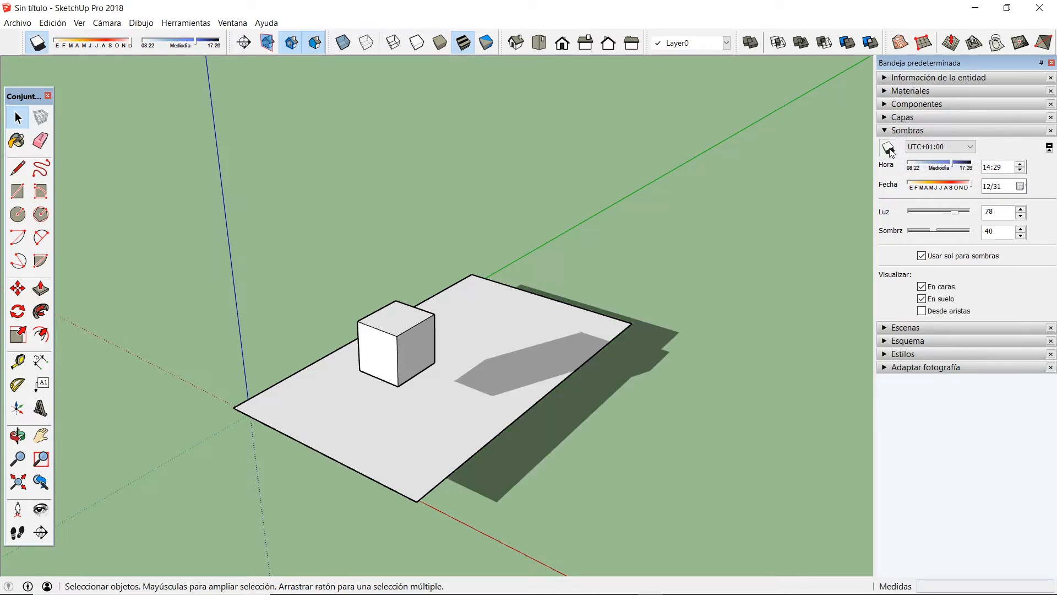
click(922, 256)
click(923, 257)
Step: Turn off shadows on faces, then restore them and turn off shadows on the ground
middle_drag(408, 382, 386, 392)
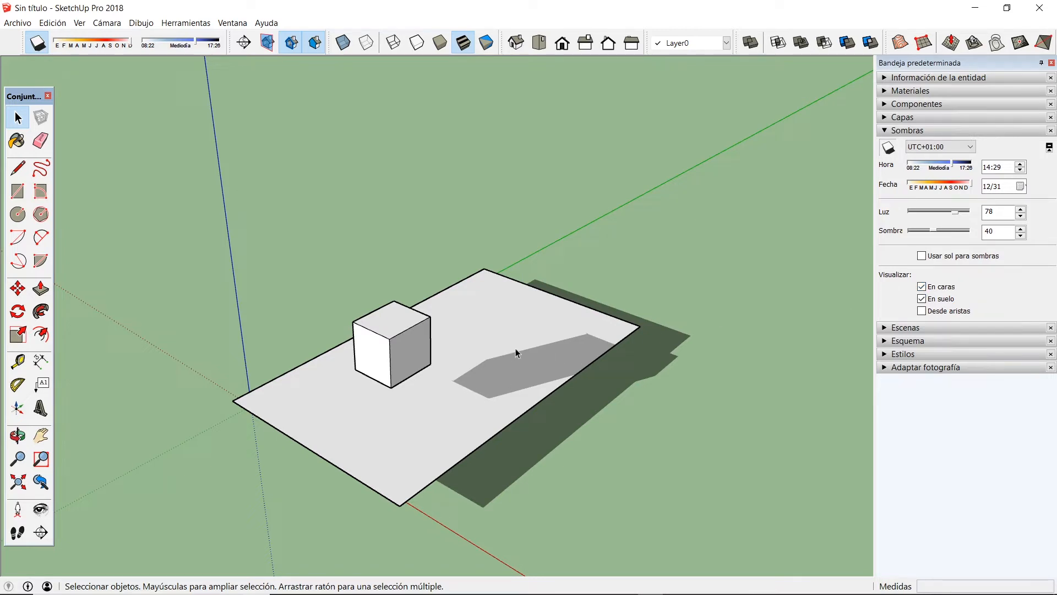
click(922, 287)
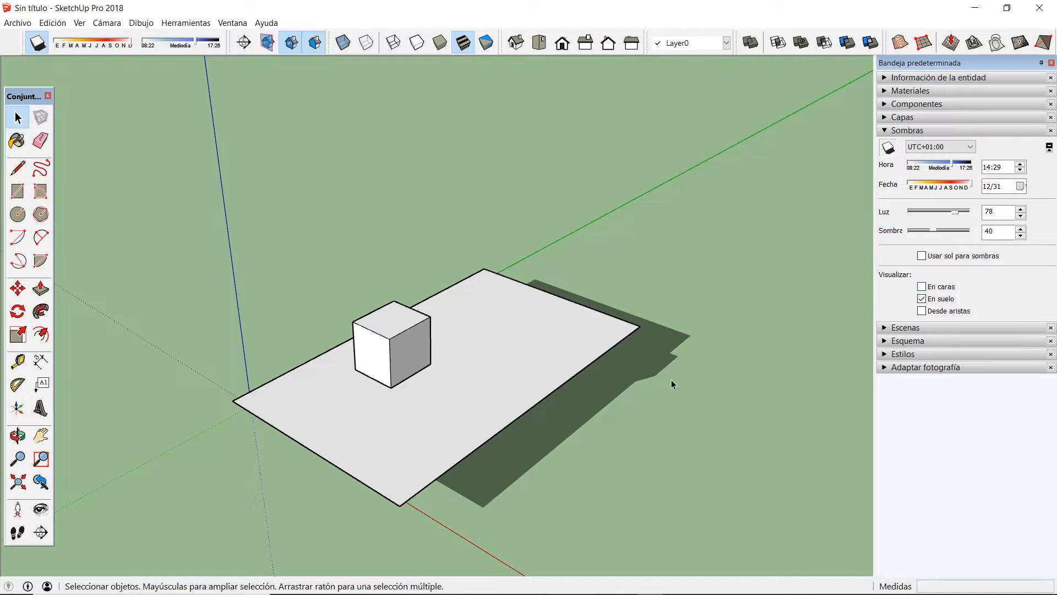
middle_drag(511, 468, 550, 506)
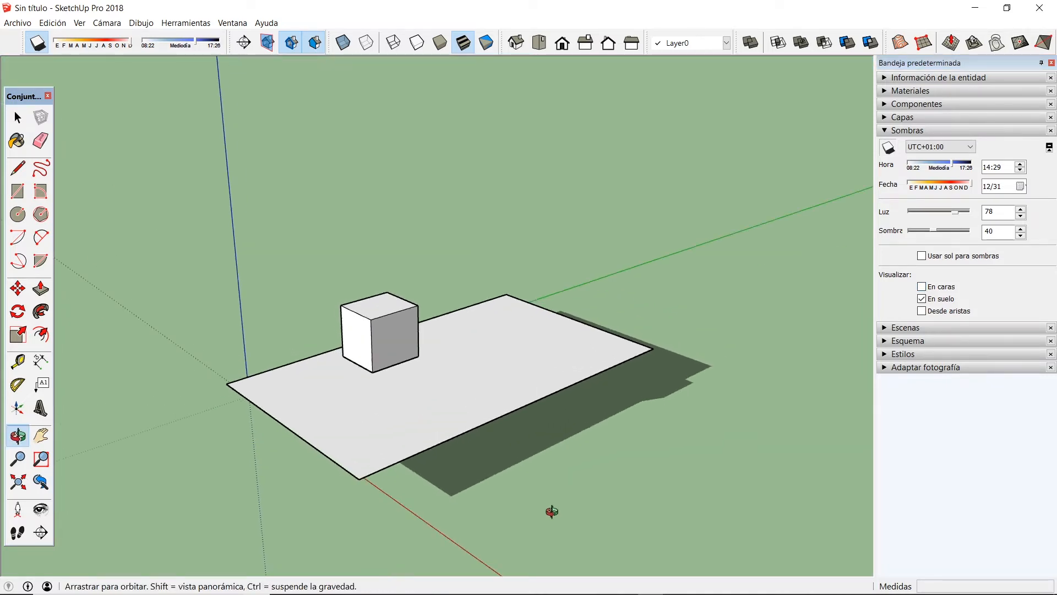
click(922, 299)
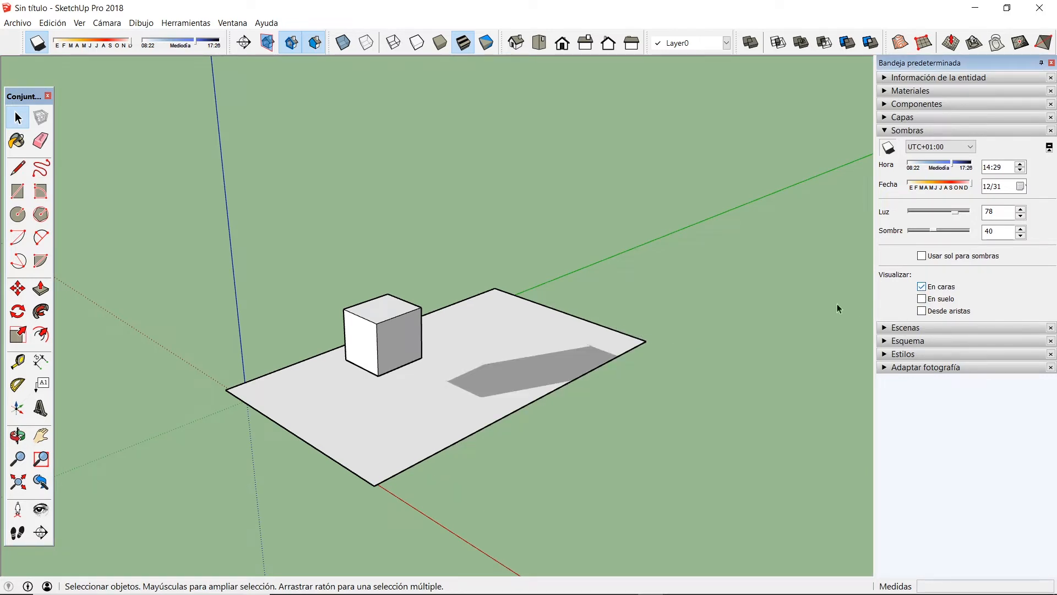
Step: Draw a loose edge from the cube's upper corner out over the plane, parallel to the red axis
middle_drag(541, 418, 602, 398)
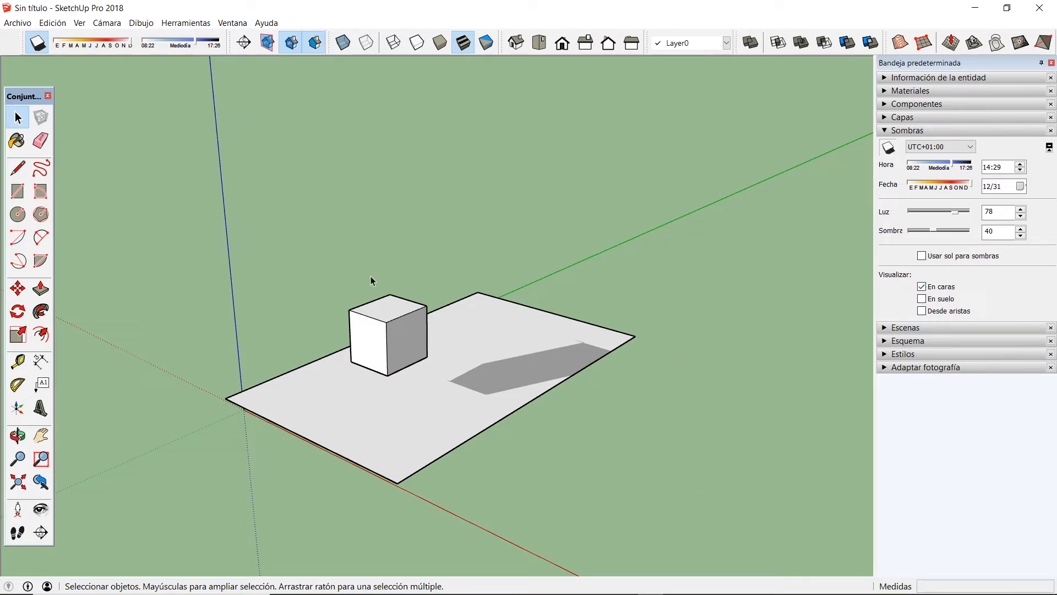
mouse_move(474, 471)
middle_down()
mouse_move(469, 459)
mouse_move(463, 466)
middle_up()
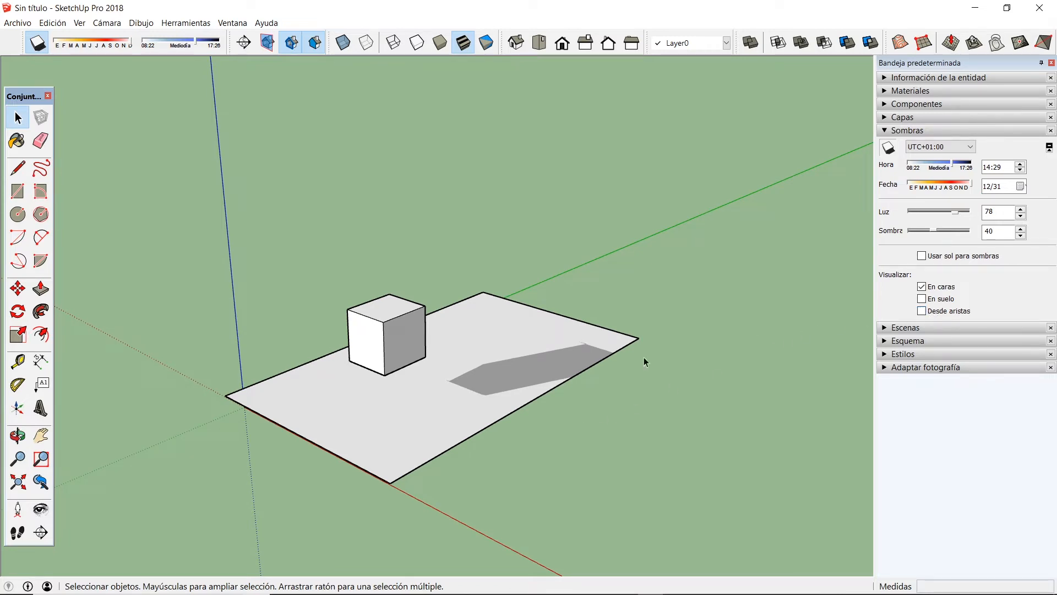
click(18, 168)
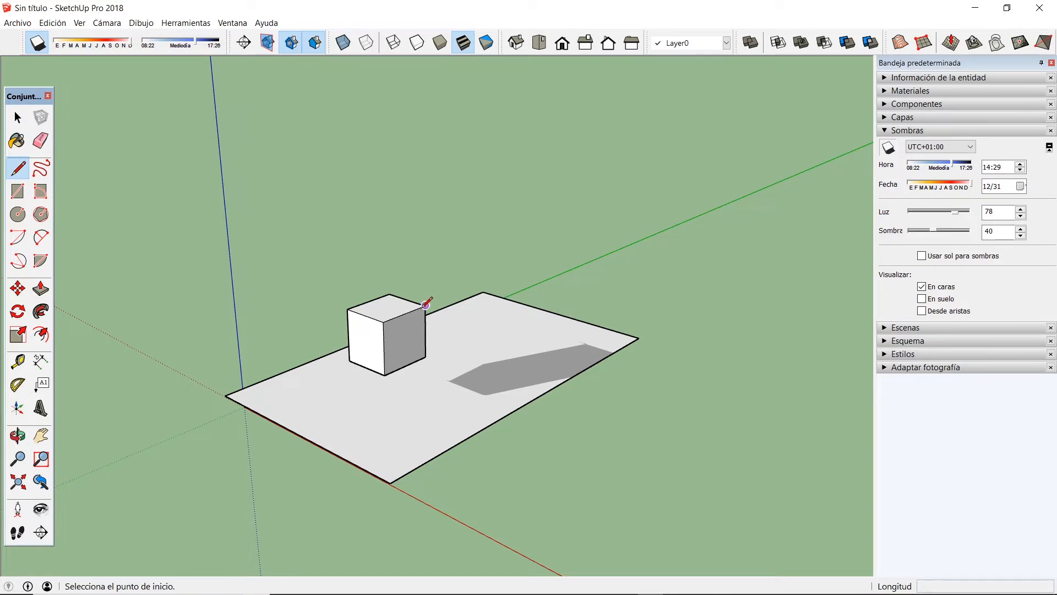
click(426, 311)
click(500, 330)
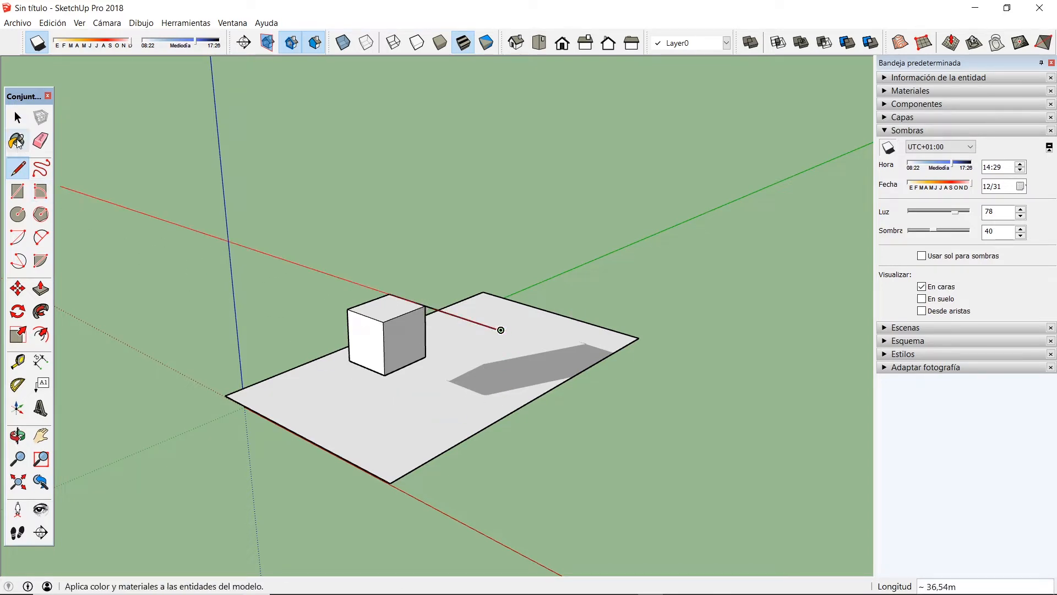
click(18, 117)
Step: Enable shadows cast from edges (Desde aristas) in the shadow display options
middle_drag(486, 335, 439, 367)
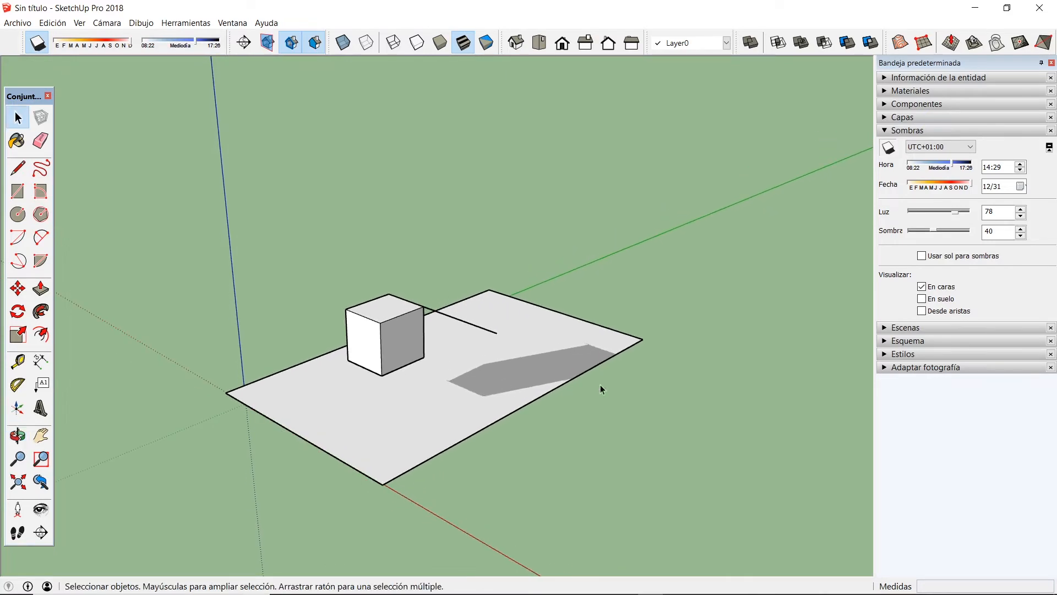
click(923, 311)
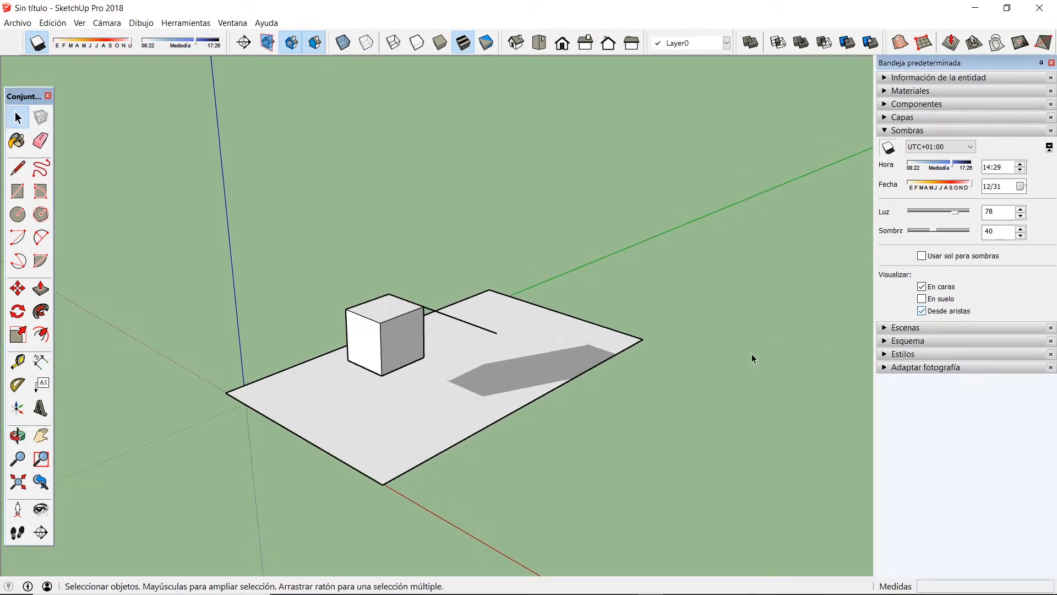
middle_drag(599, 364, 521, 428)
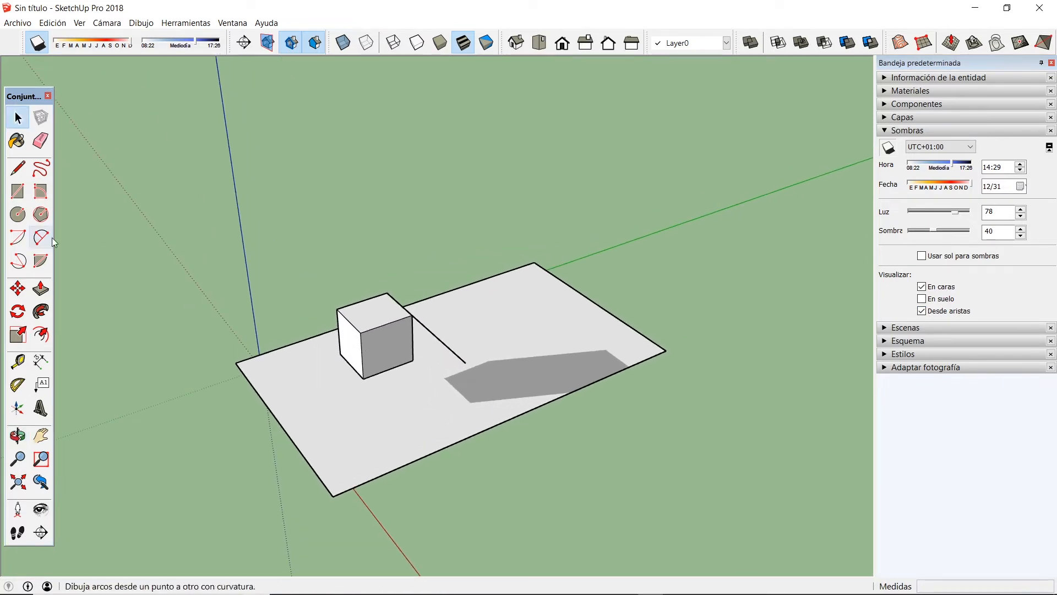
Step: Draw a second loose edge from the same cube corner, parallel to the green axis
click(18, 167)
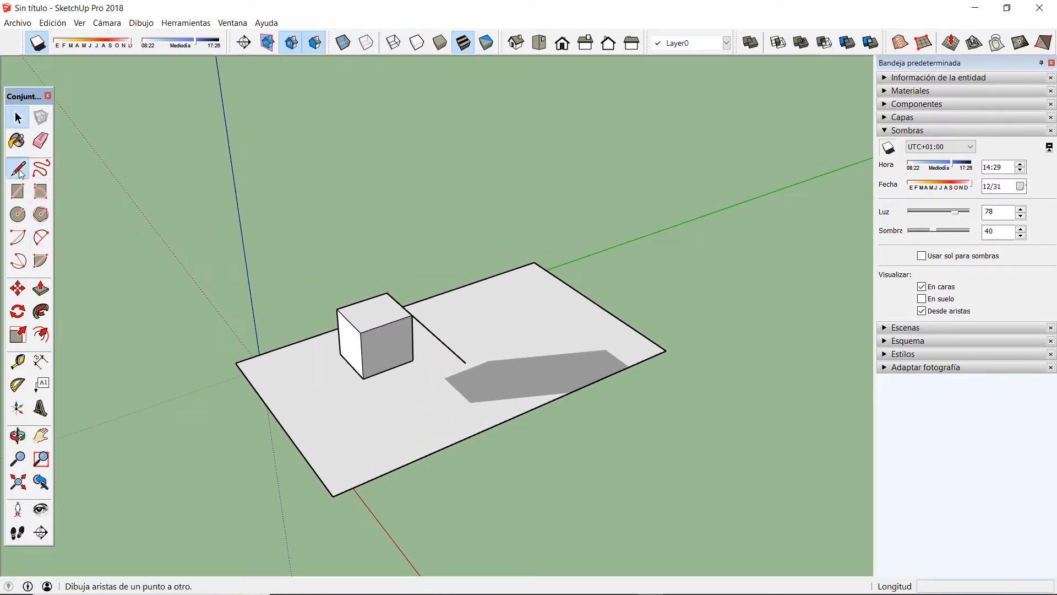
click(412, 315)
click(495, 285)
mouse_move(495, 286)
middle_down()
mouse_move(490, 434)
mouse_move(642, 460)
mouse_move(632, 405)
mouse_move(602, 358)
mouse_move(543, 355)
middle_up()
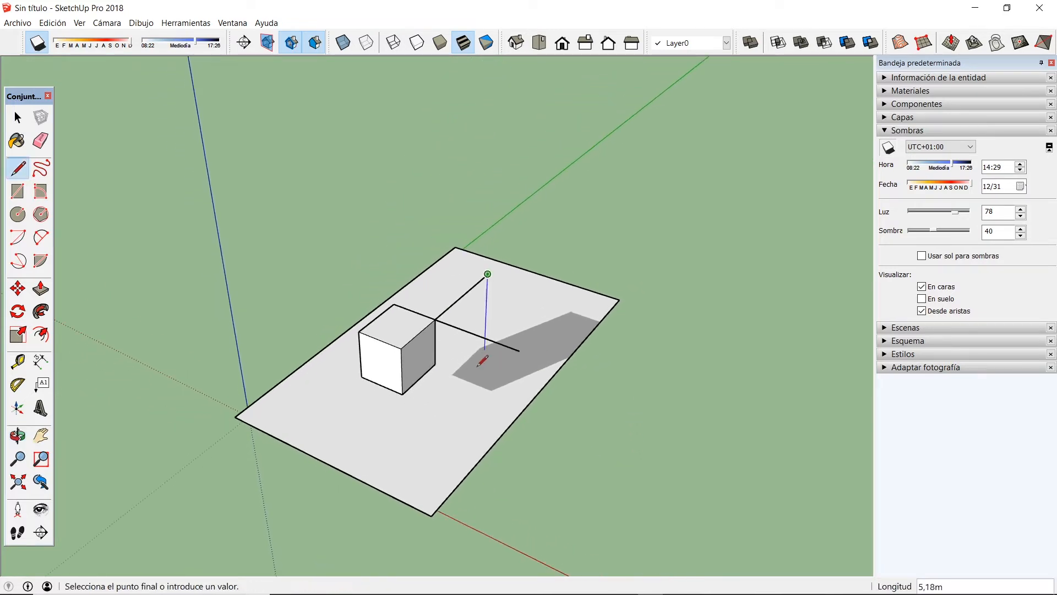
click(18, 121)
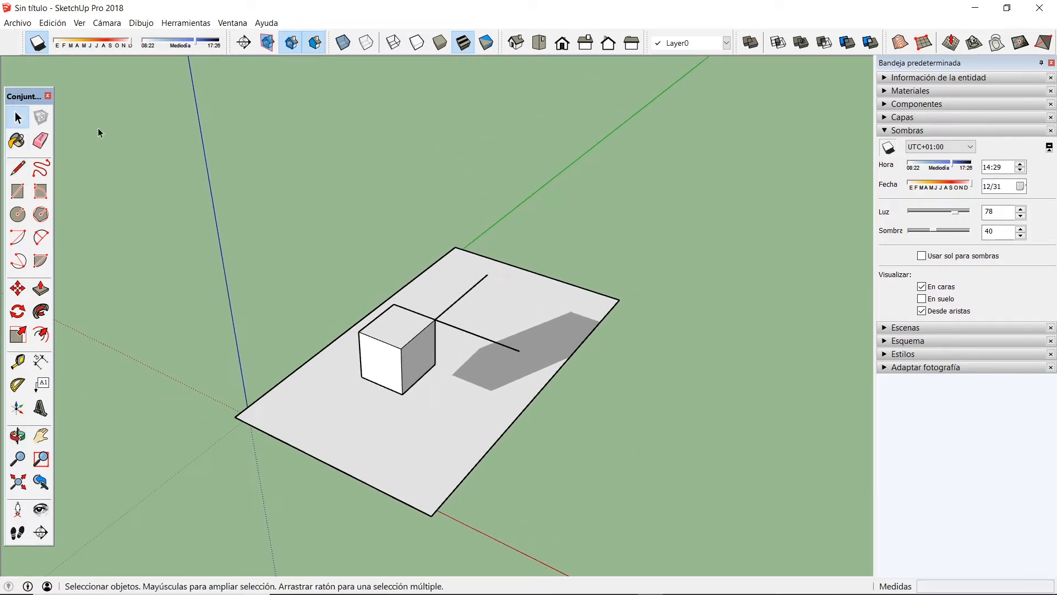
Step: Set the shadow date to 06/20 so that the loose edges cast shadows on the plane
drag(132, 45, 94, 53)
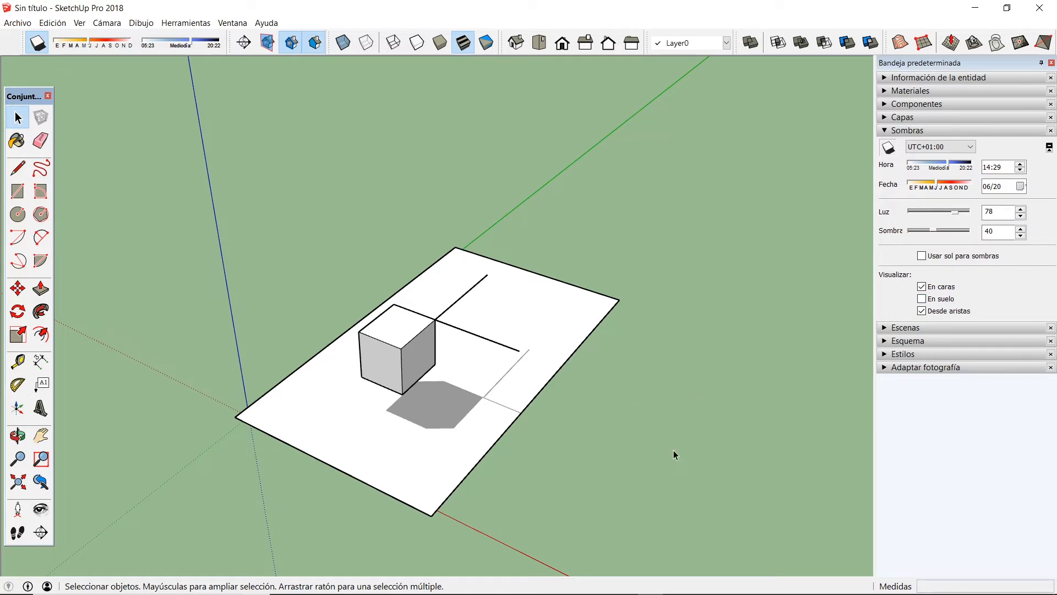
middle_drag(463, 470, 324, 484)
key(space)
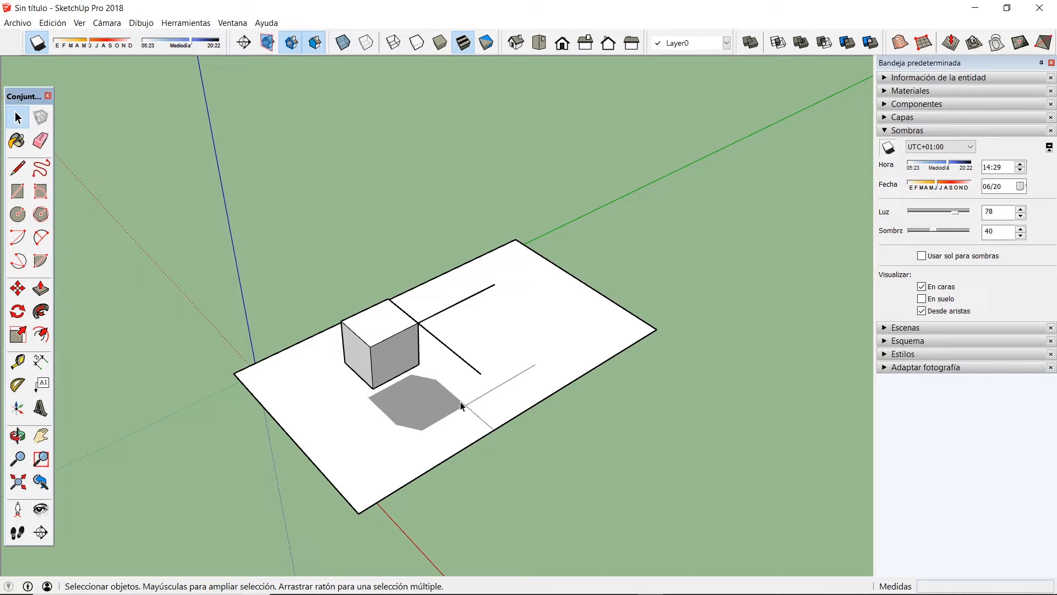
middle_drag(461, 403, 552, 357)
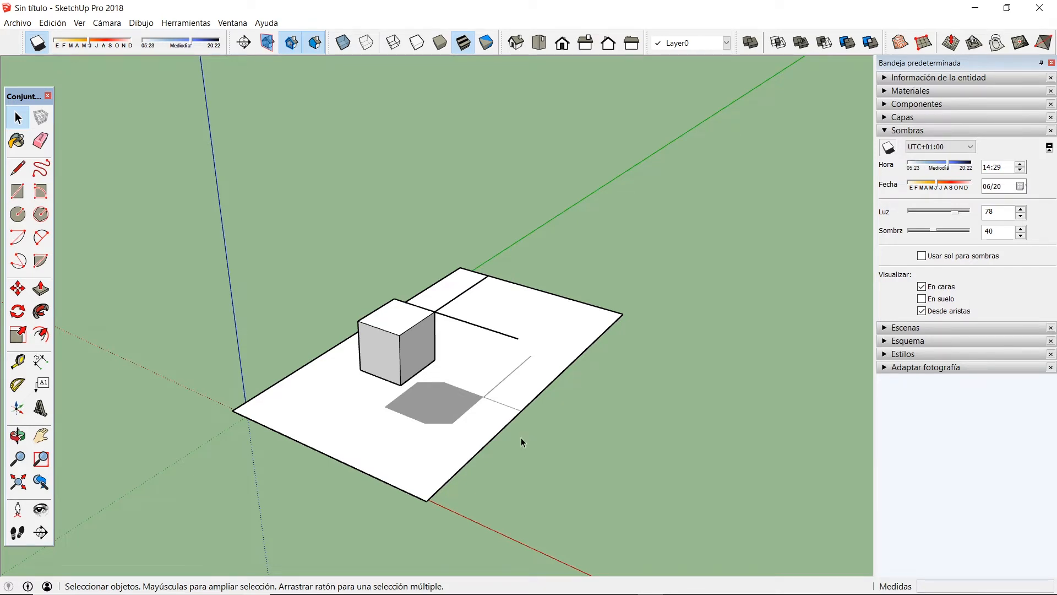
Step: Delete the two loose edges extending from the cube's upper corner
scroll(521, 438, down, 2)
click(495, 349)
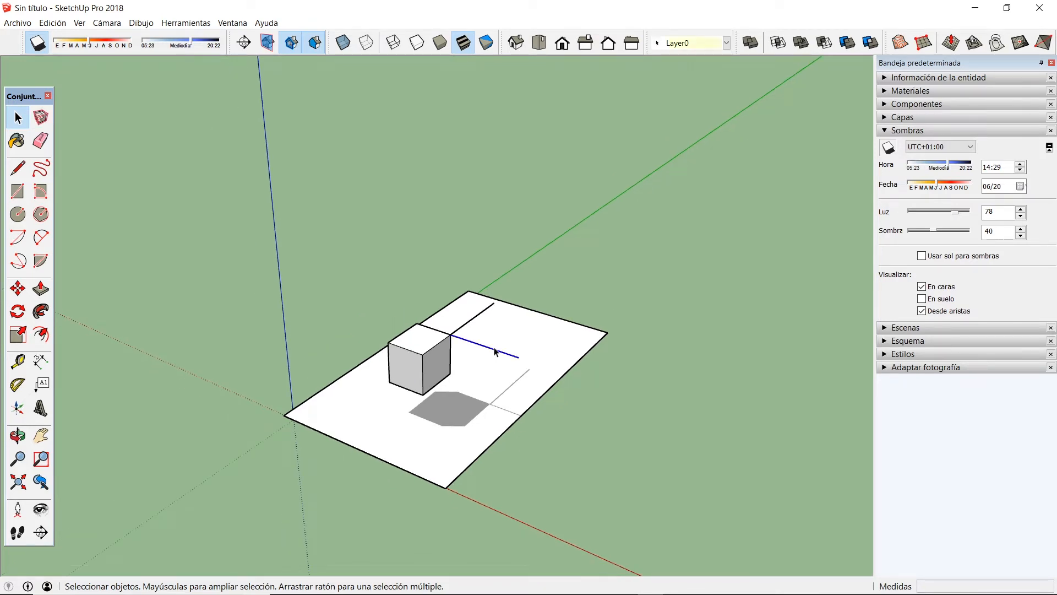
key(Delete)
click(478, 320)
key(Delete)
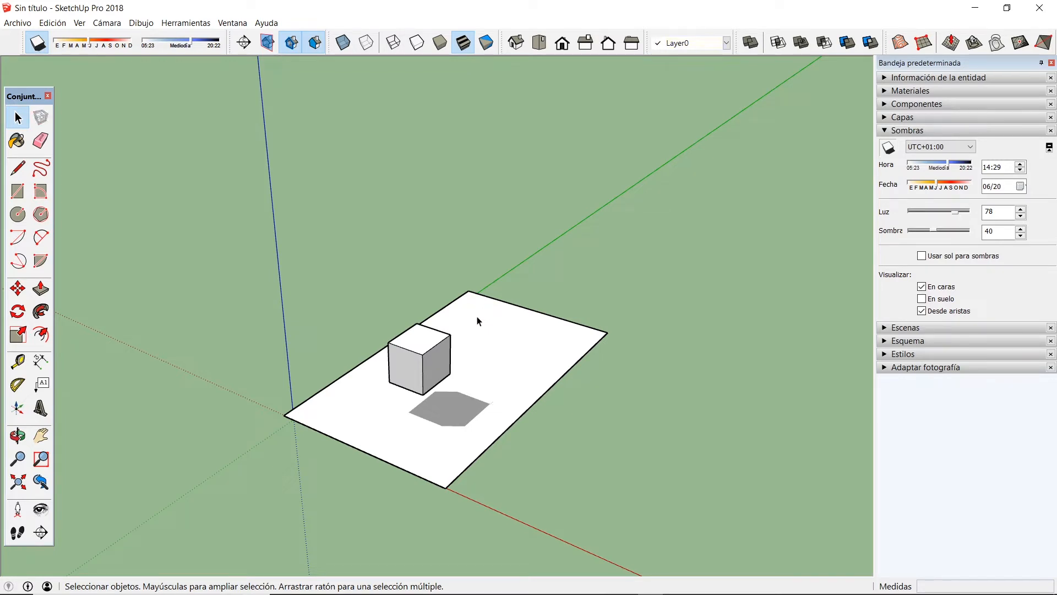
scroll(441, 411, down, 3)
middle_drag(441, 411, 437, 464)
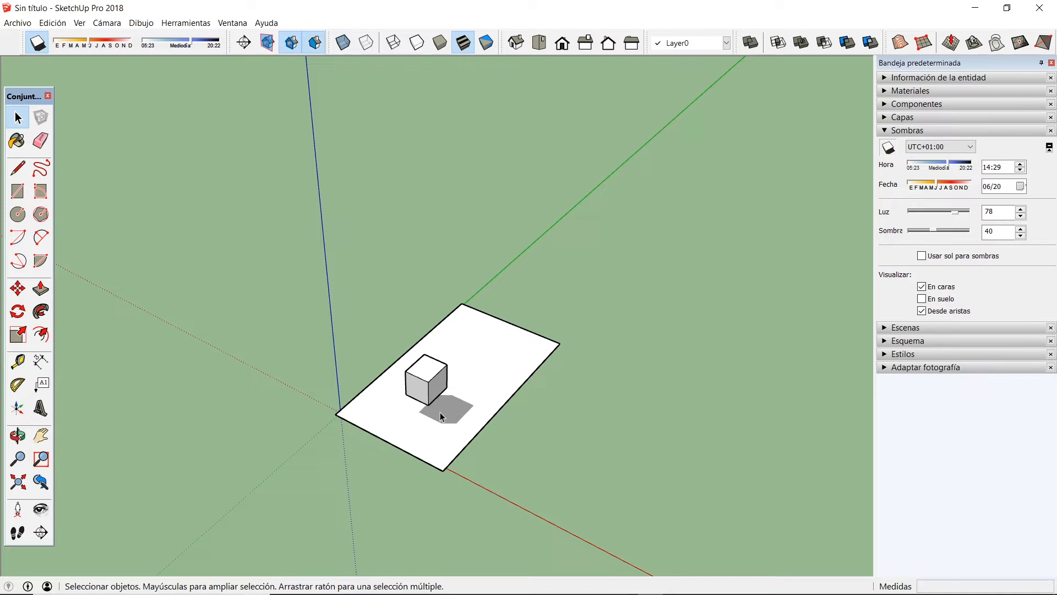
scroll(442, 402, up, 2)
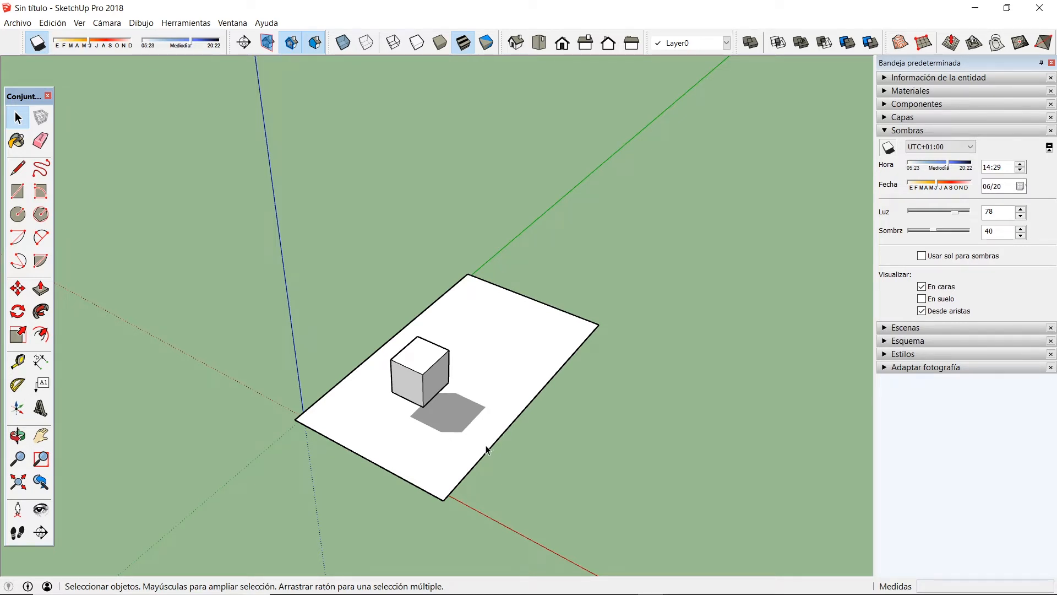
middle_drag(487, 450, 471, 390)
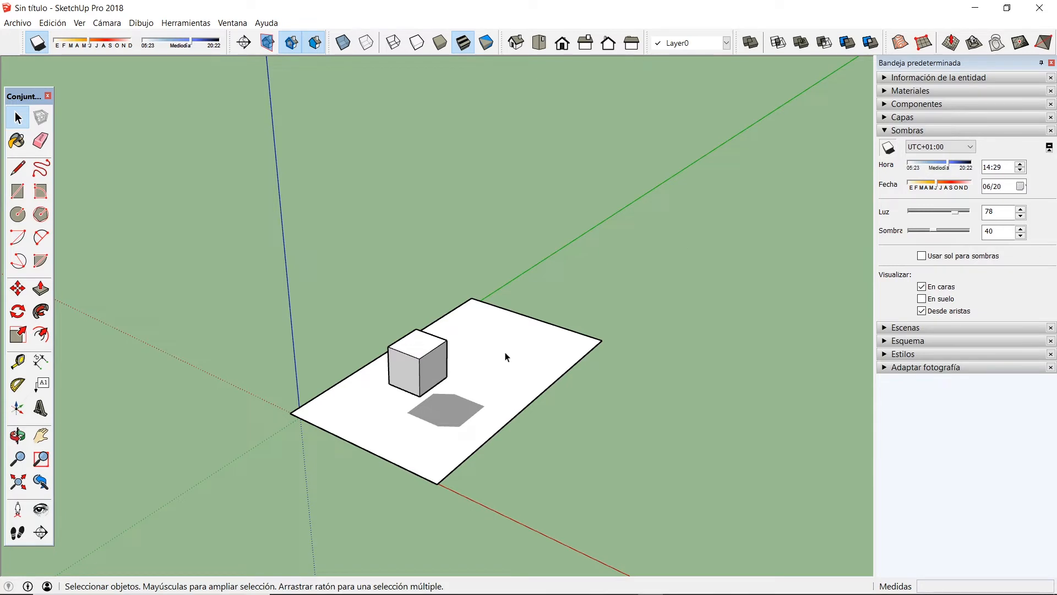
middle_drag(482, 402, 480, 440)
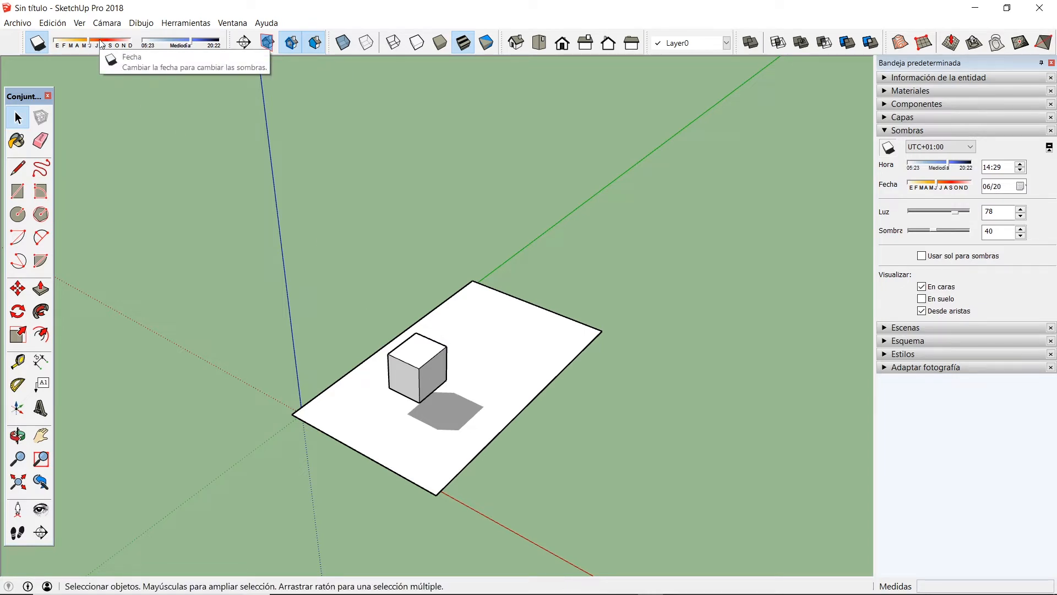
Step: Open the model's geolocation settings and review the manual location definition without applying it
click(231, 25)
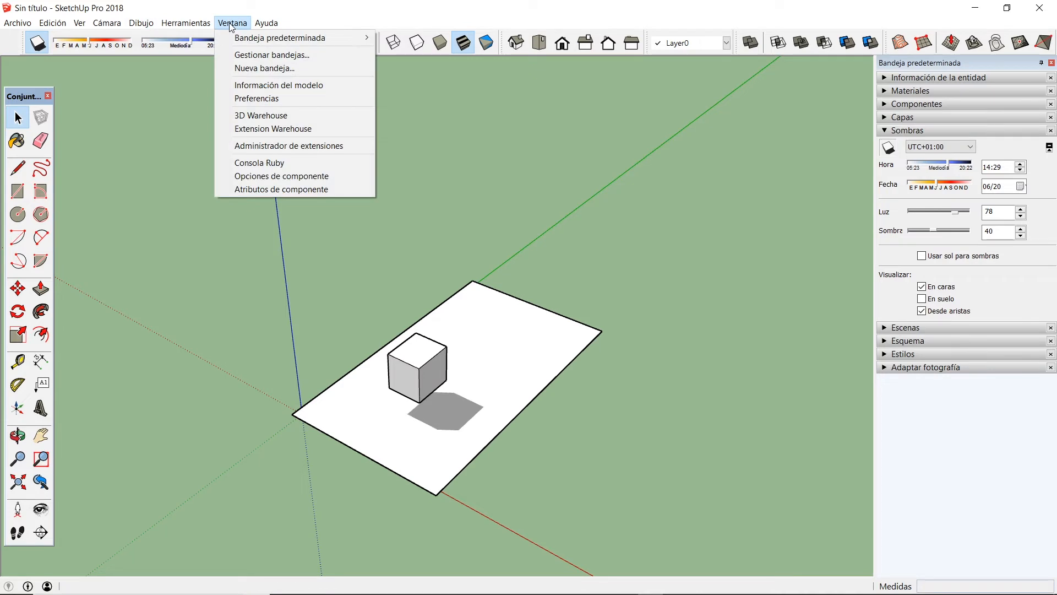
click(249, 87)
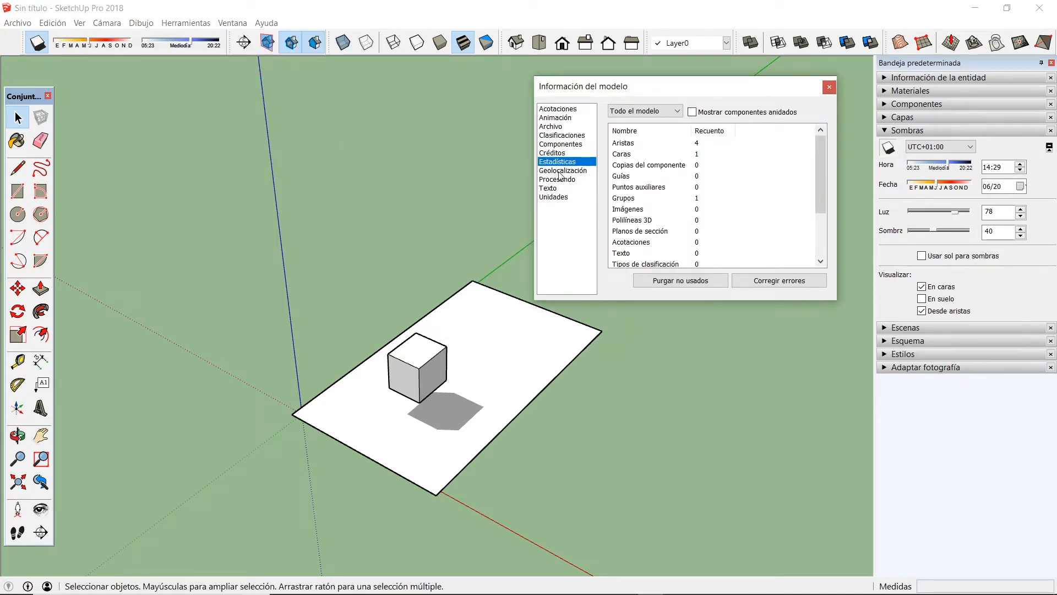
click(561, 171)
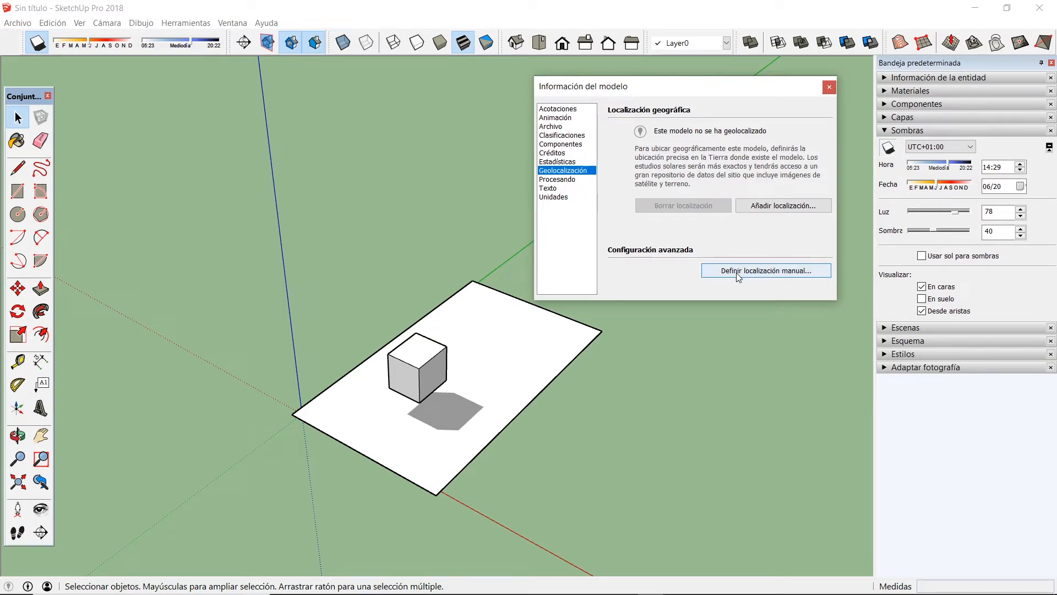
click(762, 271)
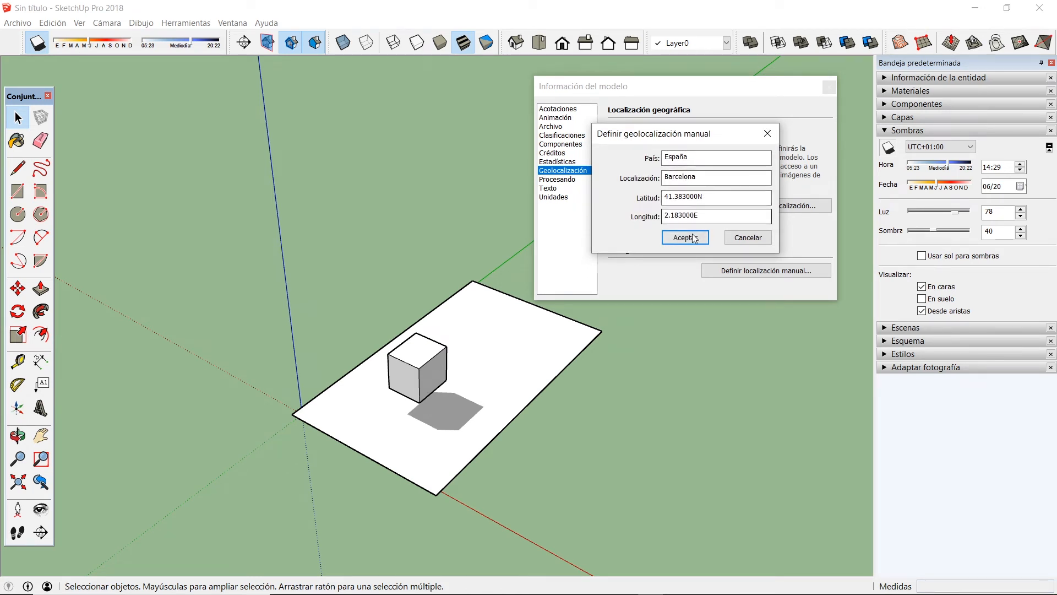
click(744, 238)
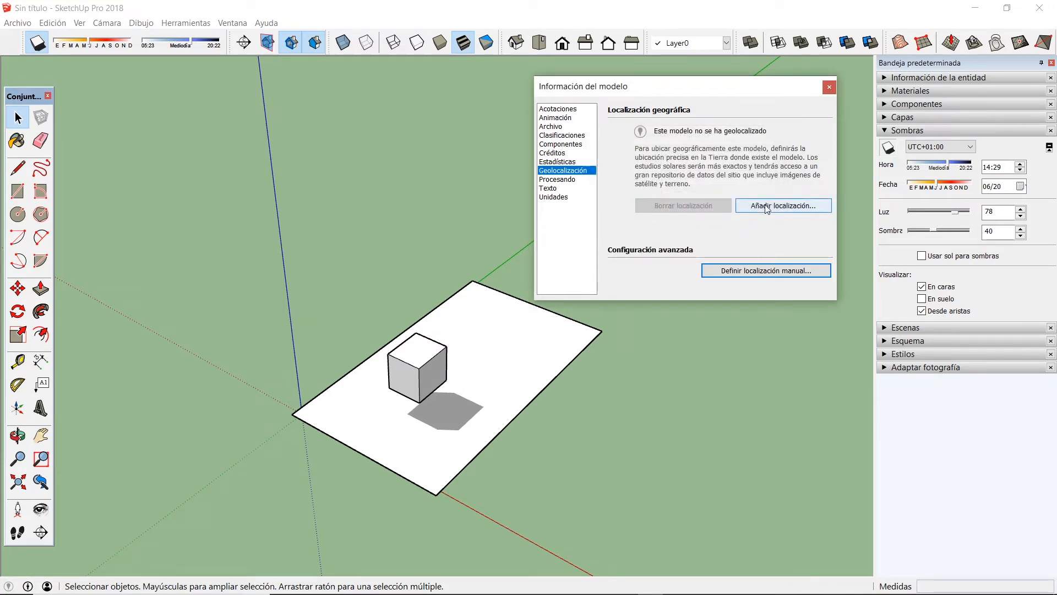
Step: Start adding a geographic location to the model and search the map for "madrid"
click(767, 207)
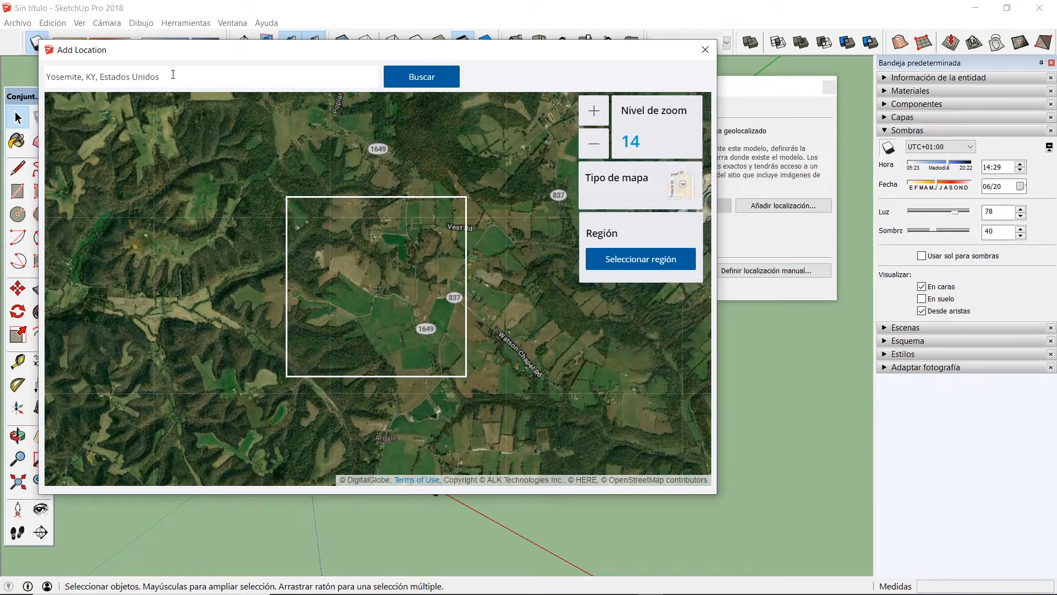
drag(210, 81, 43, 70)
text(madrid)
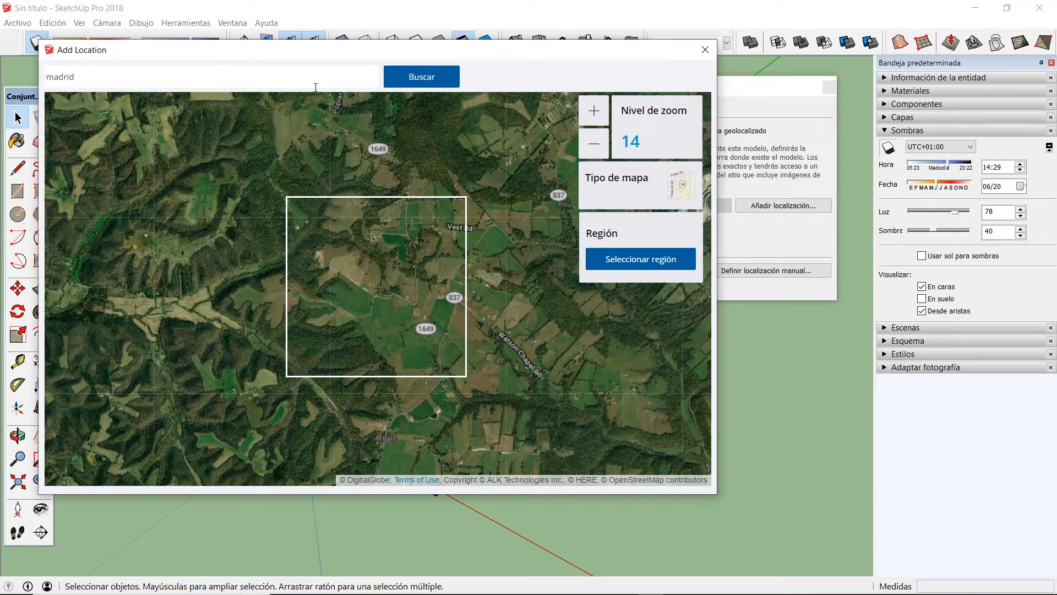
click(434, 81)
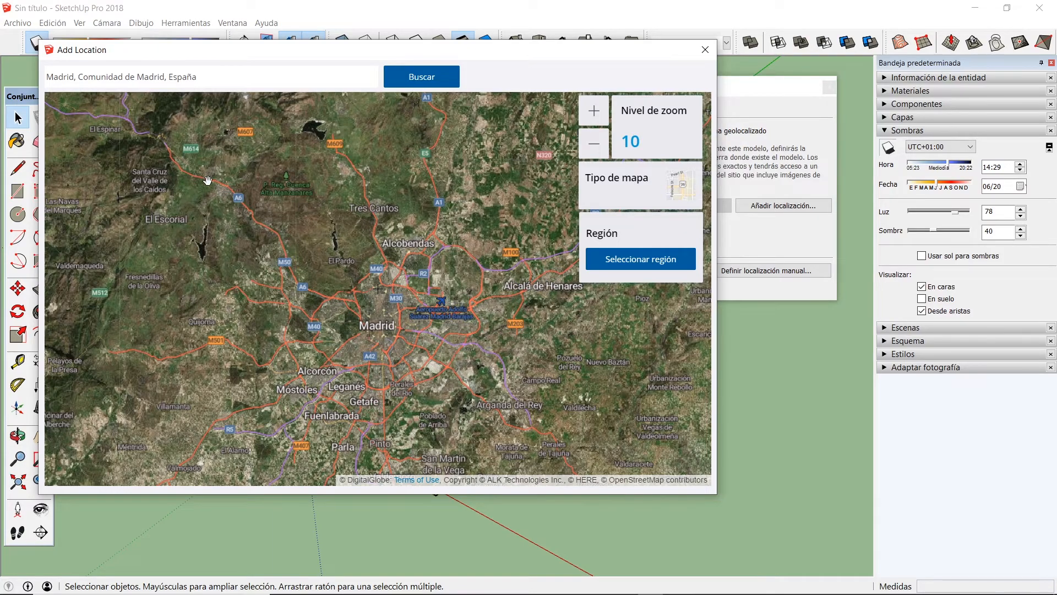
Step: Select the map region around the palace beside Campo del Moro at zoom level 16 and import it into the model
scroll(379, 329, up, 1)
scroll(386, 318, up, 4)
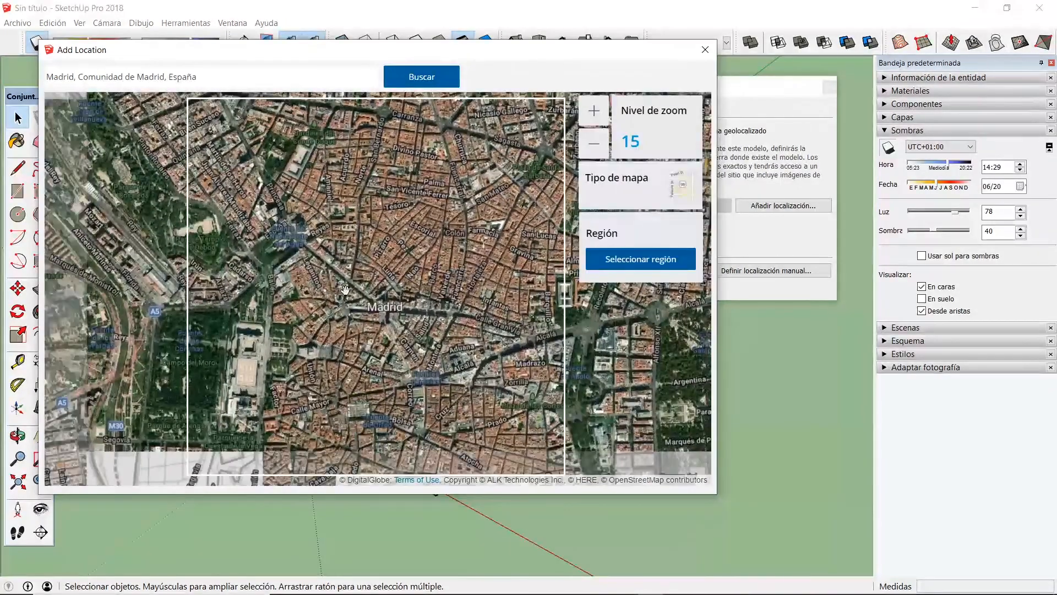
drag(346, 290, 399, 244)
drag(379, 303, 384, 278)
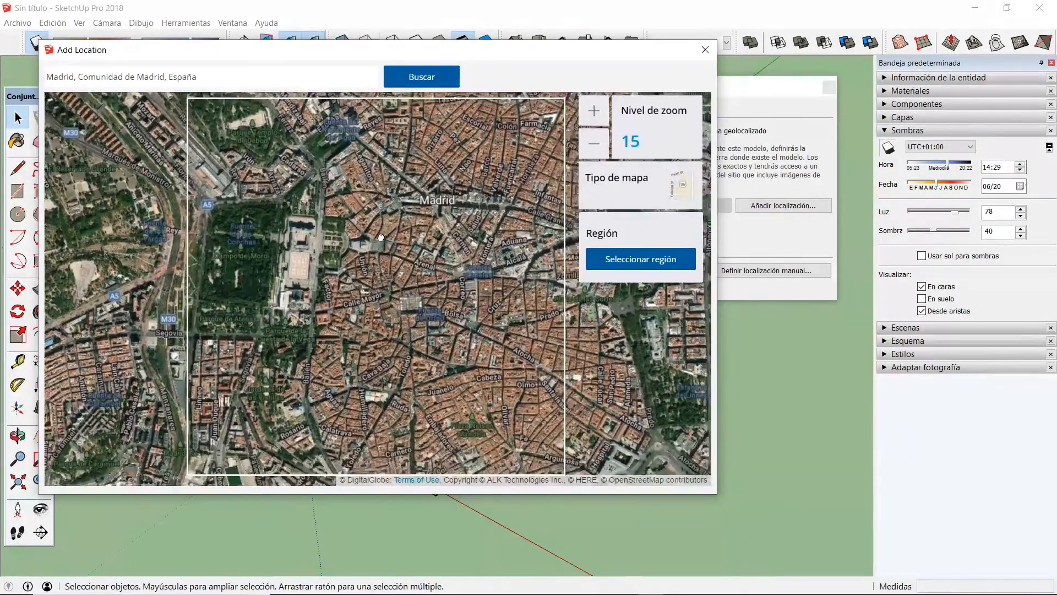
scroll(391, 287, up, 1)
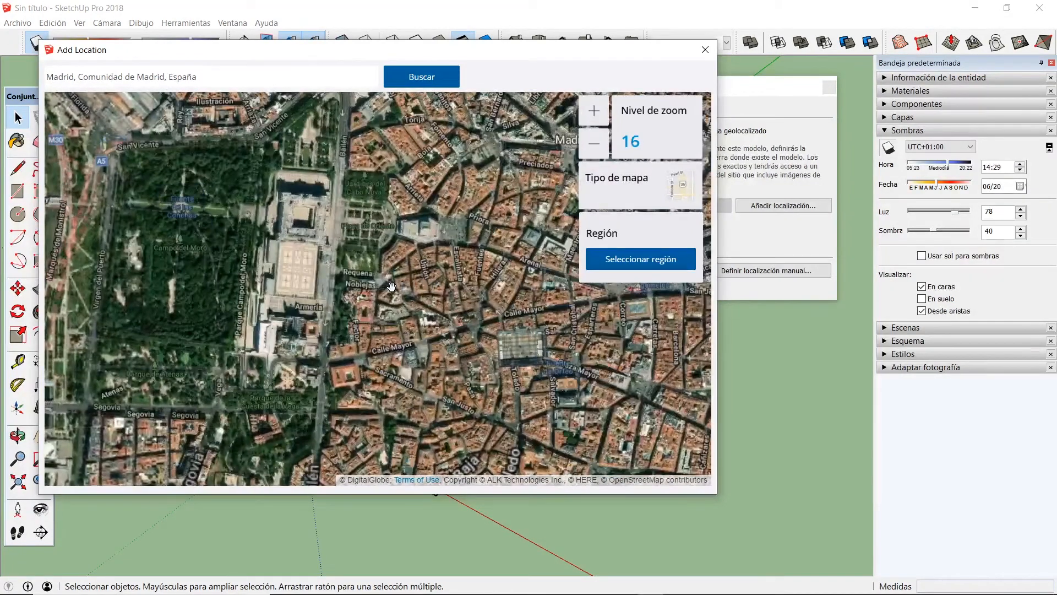
click(641, 259)
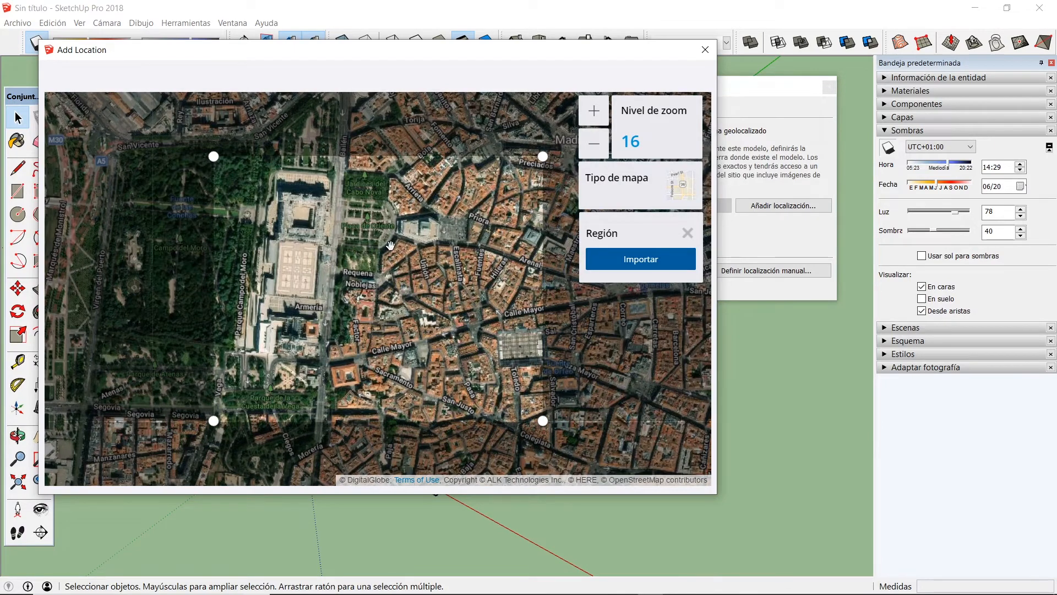
drag(390, 244, 420, 303)
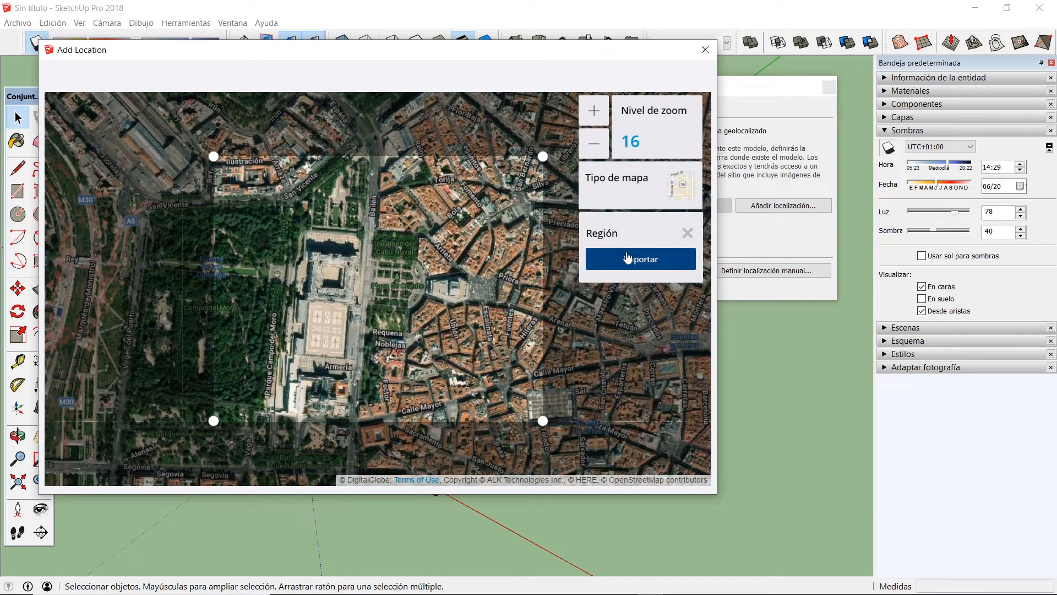
click(641, 259)
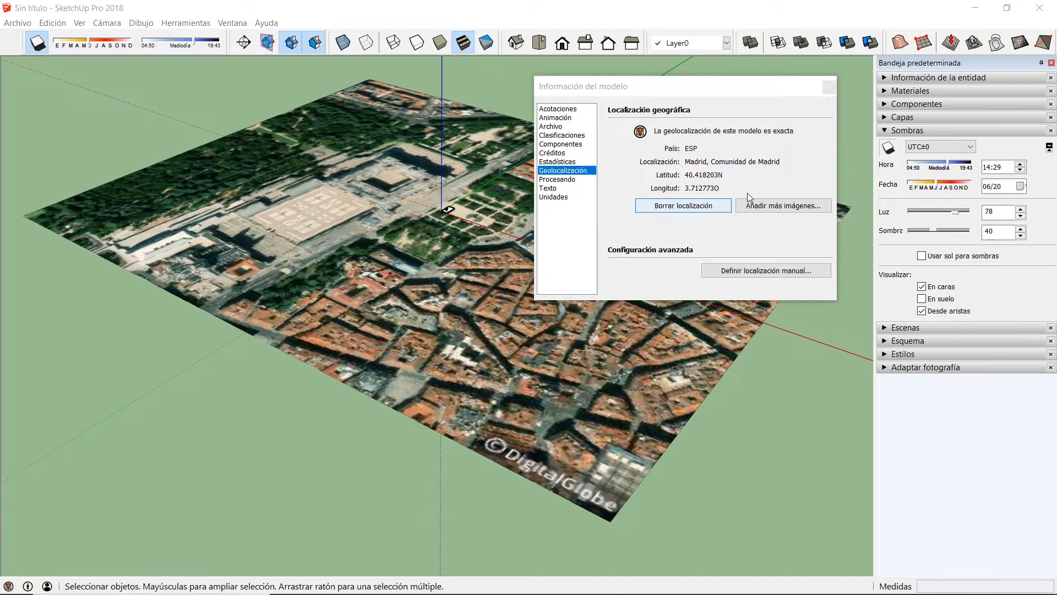
Step: Review the option for adding more map images and the manual location data without changing anything, and close the model information
click(779, 209)
click(779, 207)
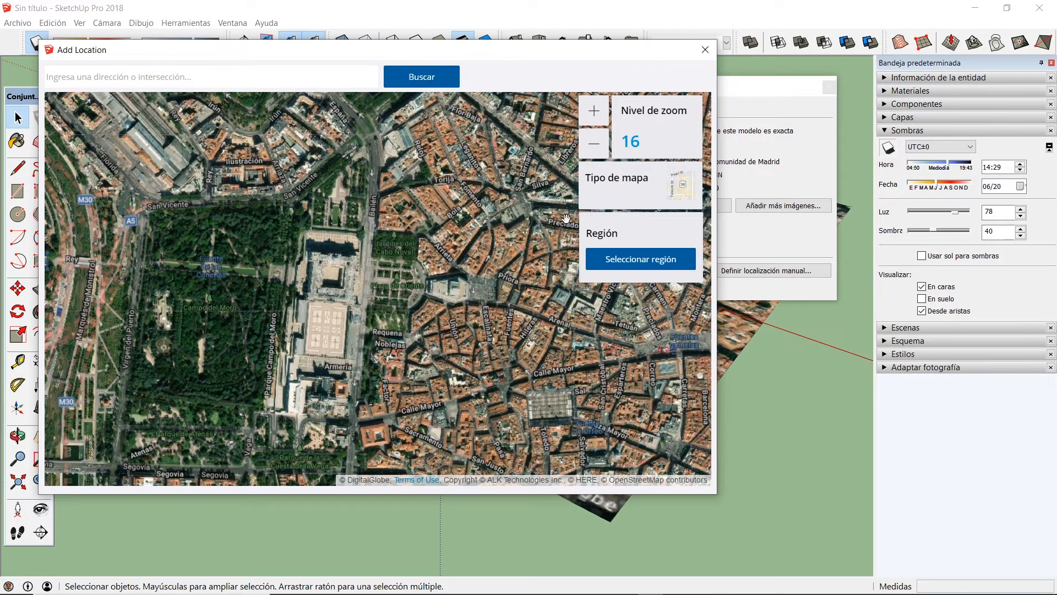
click(707, 49)
click(760, 272)
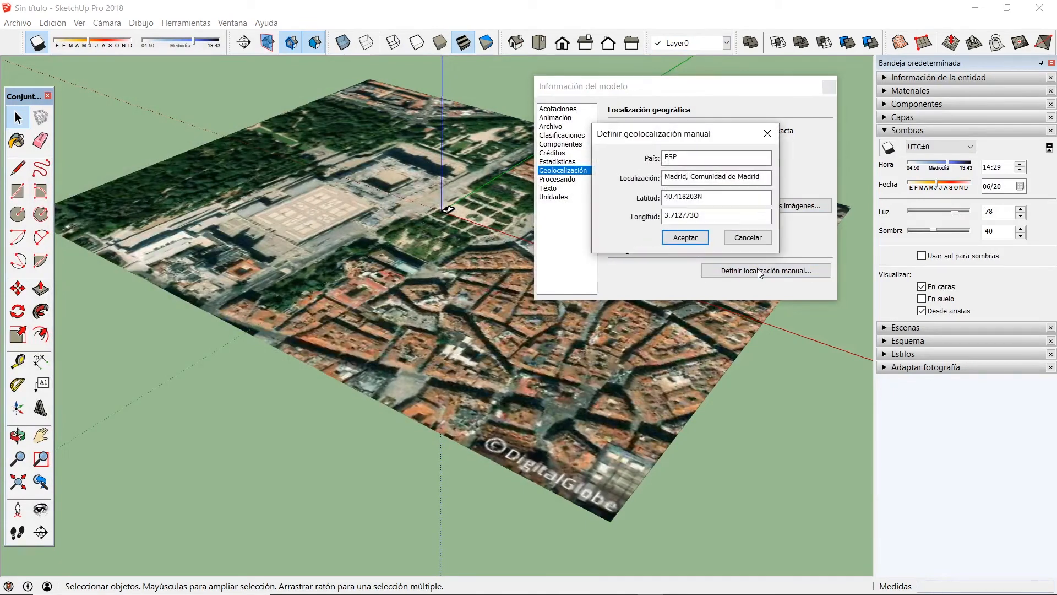
click(745, 237)
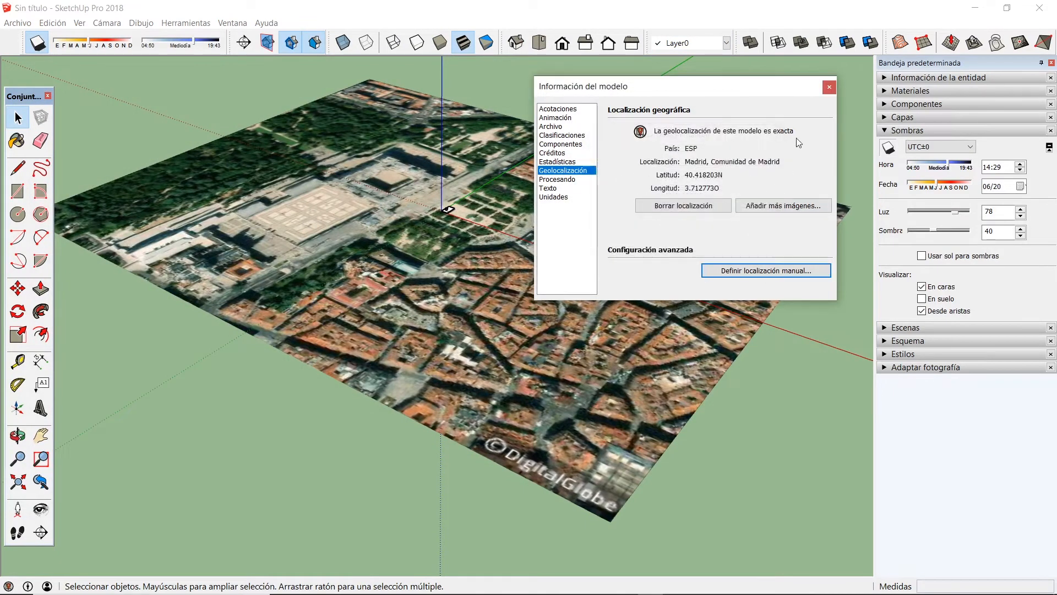
click(829, 87)
Step: Examine the imported Madrid satellite image and the cube with its plane placed at the axes origin
scroll(424, 305, down, 1)
middle_drag(424, 305, 461, 289)
scroll(435, 265, up, 1)
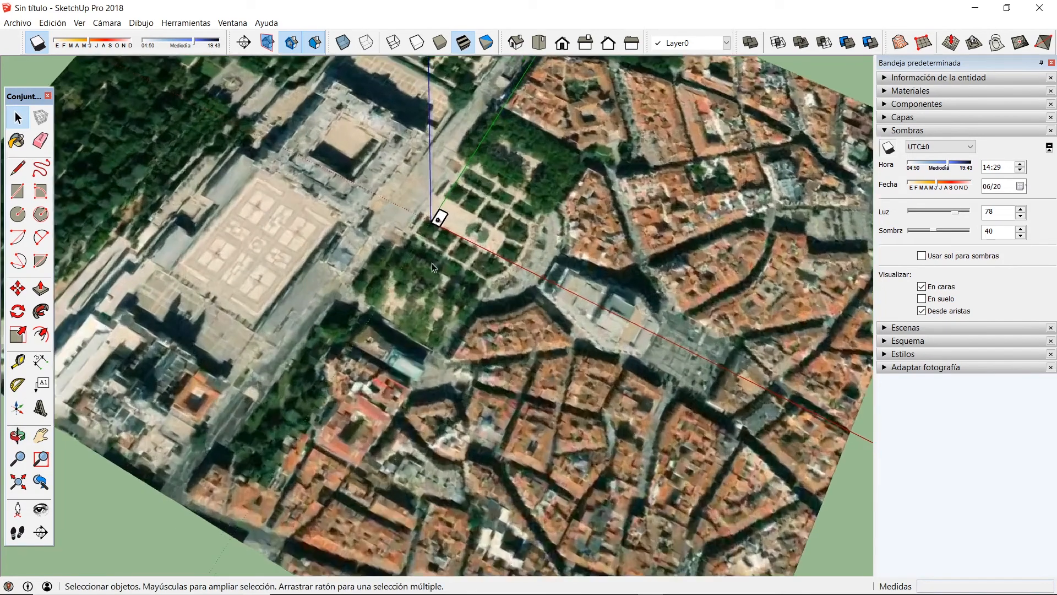
scroll(431, 298, down, 2)
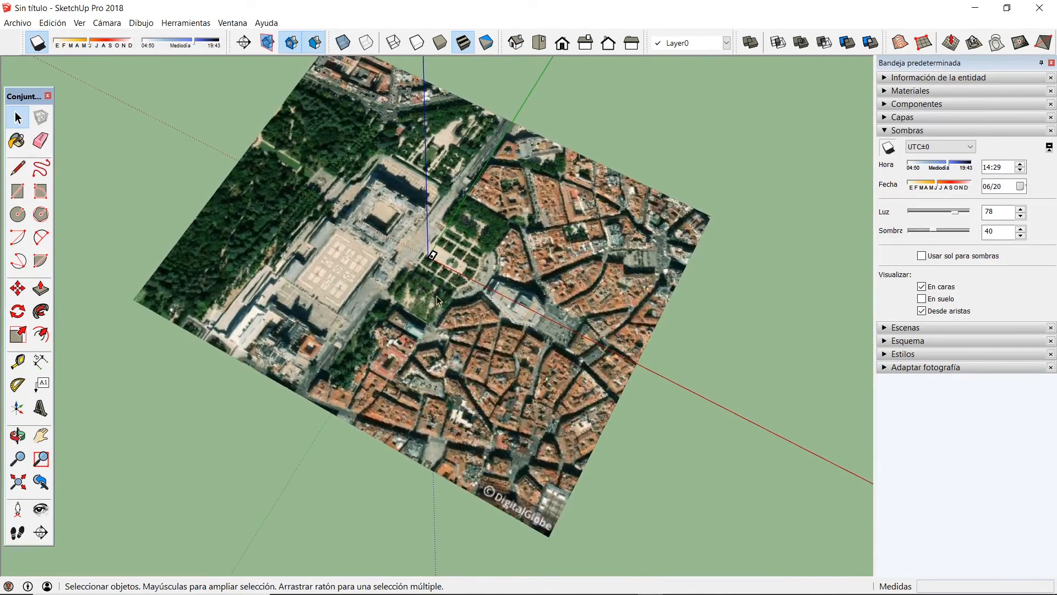
scroll(431, 286, up, 2)
middle_drag(429, 284, 352, 230)
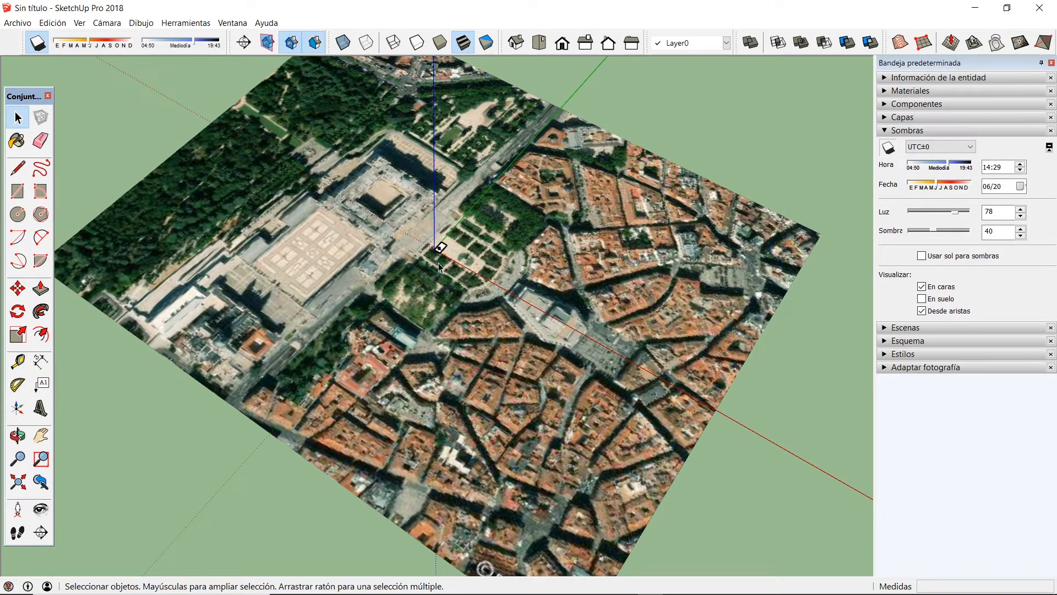
scroll(443, 240, up, 3)
scroll(441, 251, up, 3)
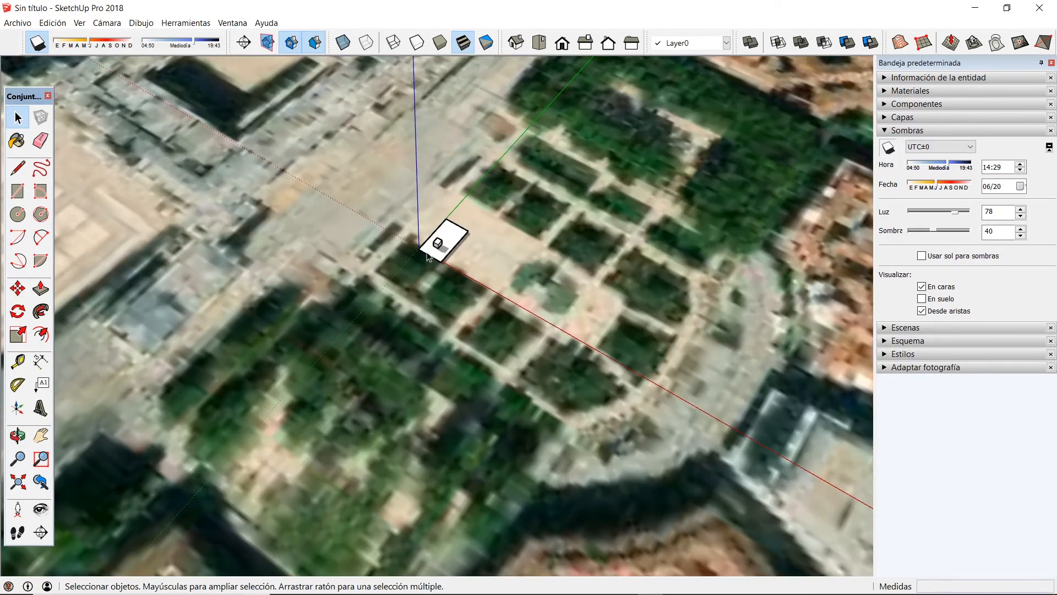
scroll(438, 234, down, 2)
scroll(428, 232, up, 1)
middle_drag(426, 235, 435, 179)
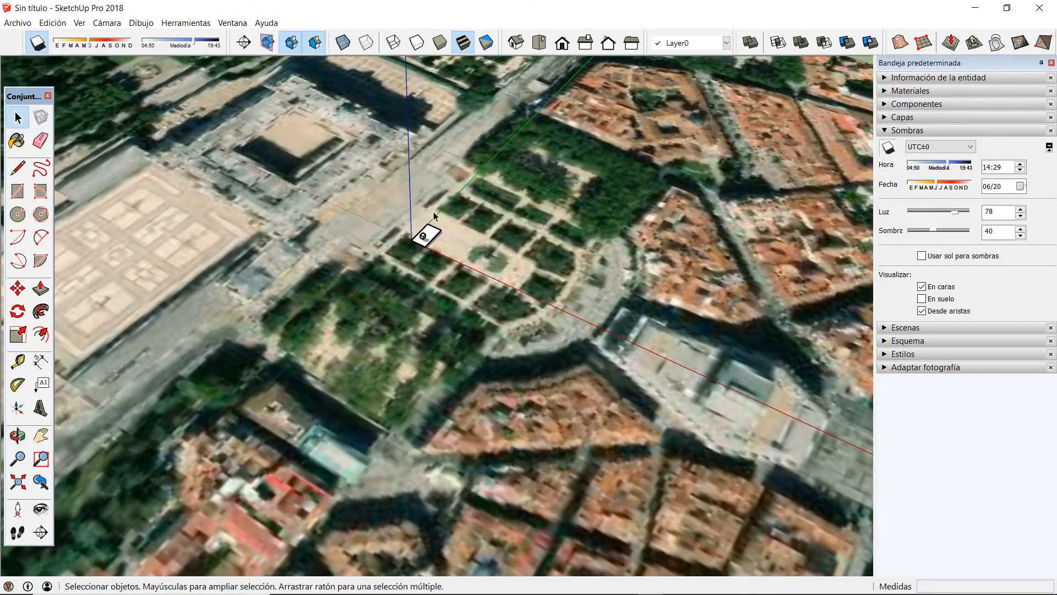
scroll(429, 241, up, 6)
scroll(431, 283, up, 1)
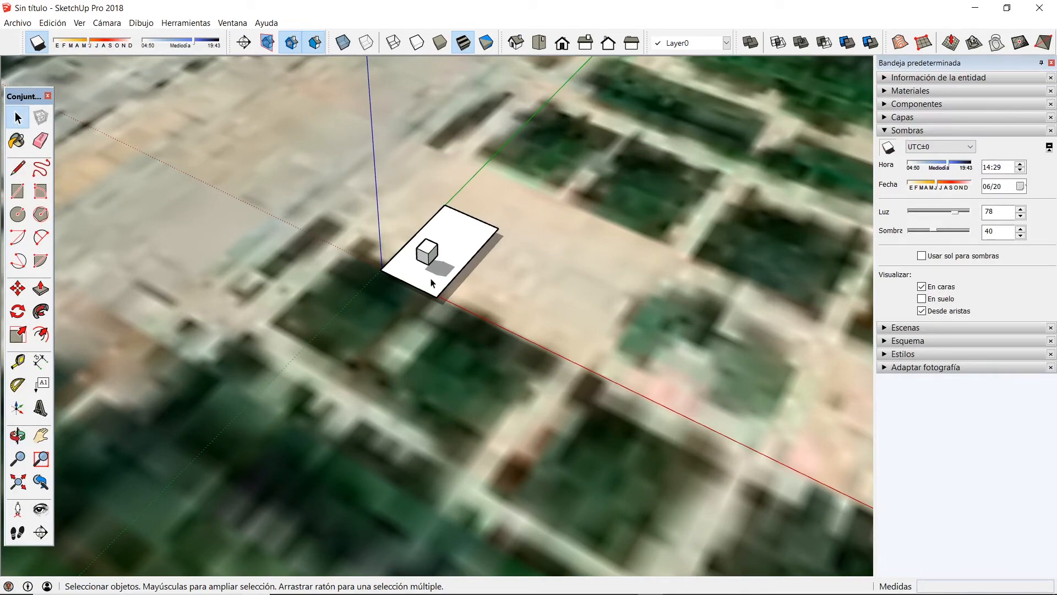
scroll(380, 268, down, 2)
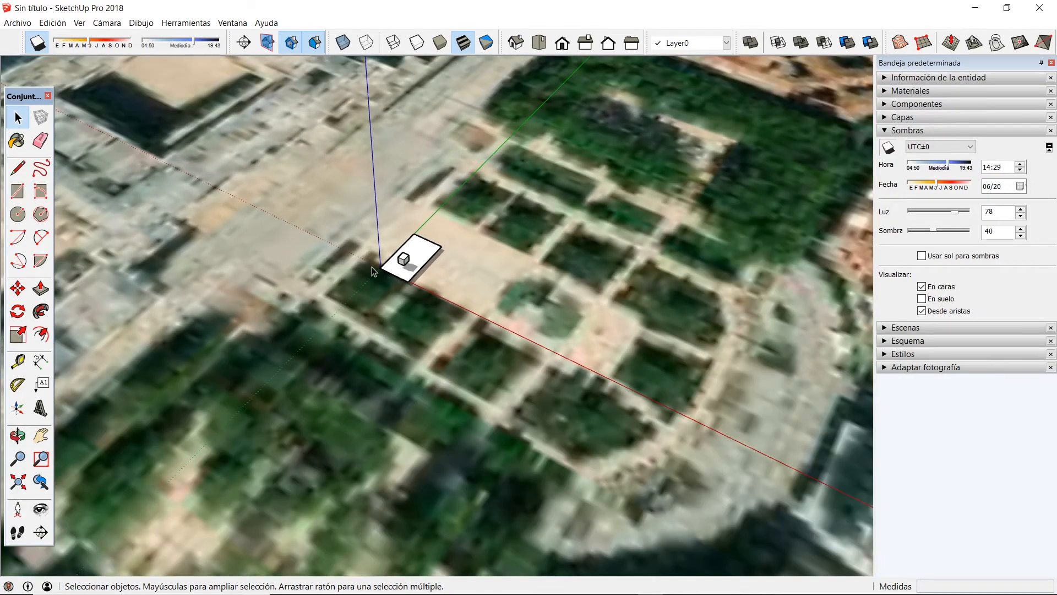
scroll(373, 269, down, 5)
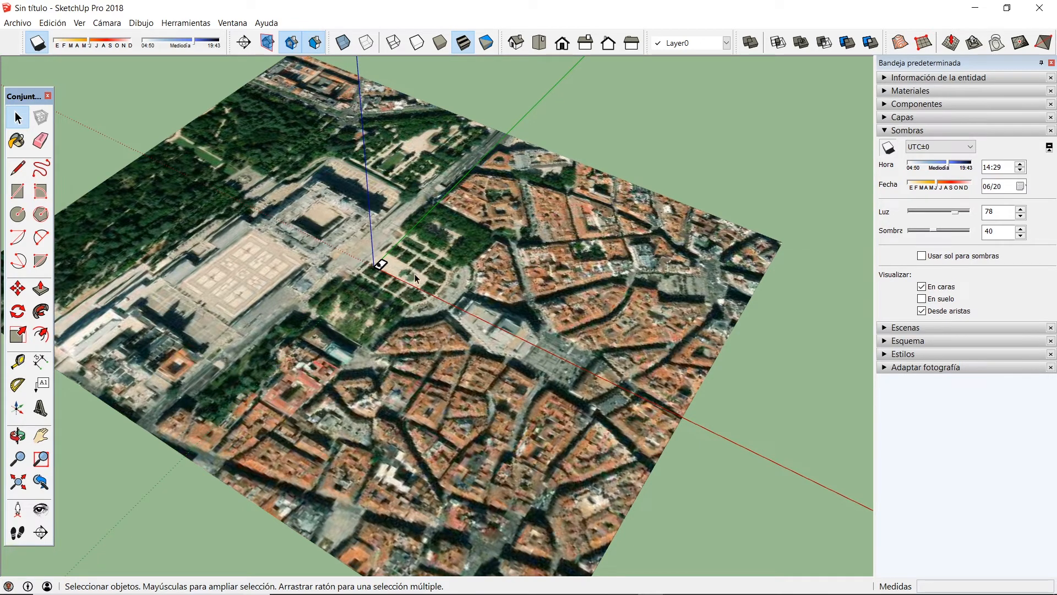
scroll(395, 278, up, 2)
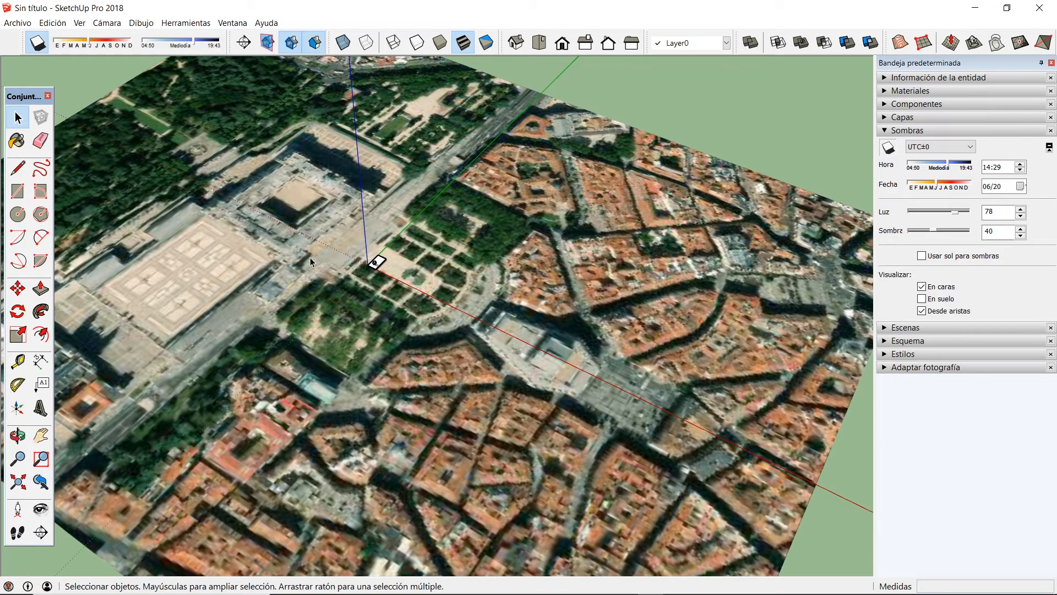
Step: Show the layer list, hide the Location Snapshot layer and make the Location Terrain layer visible
scroll(314, 284, down, 4)
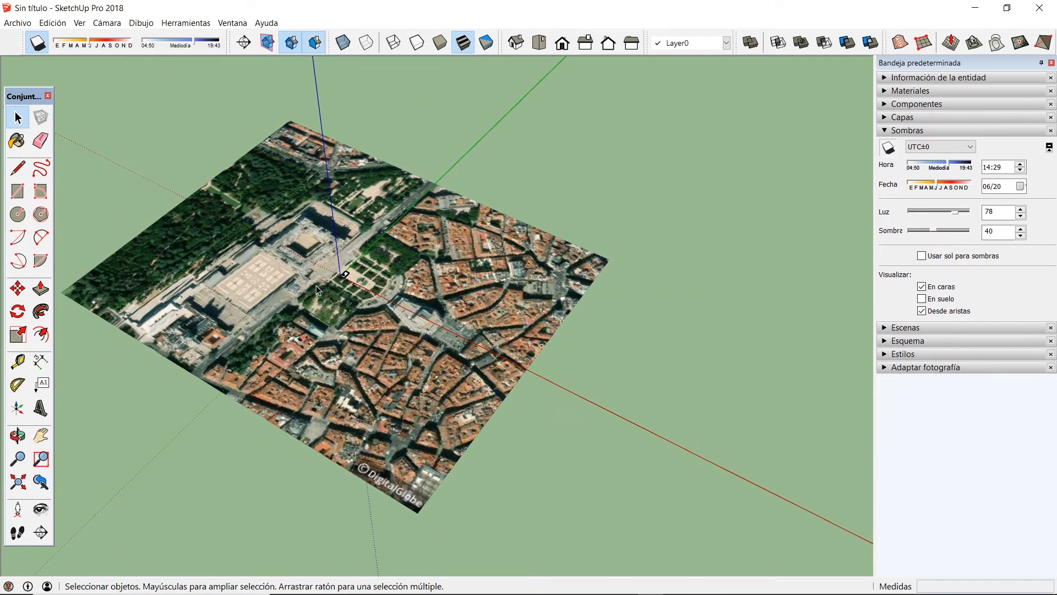
middle_drag(316, 285, 342, 276)
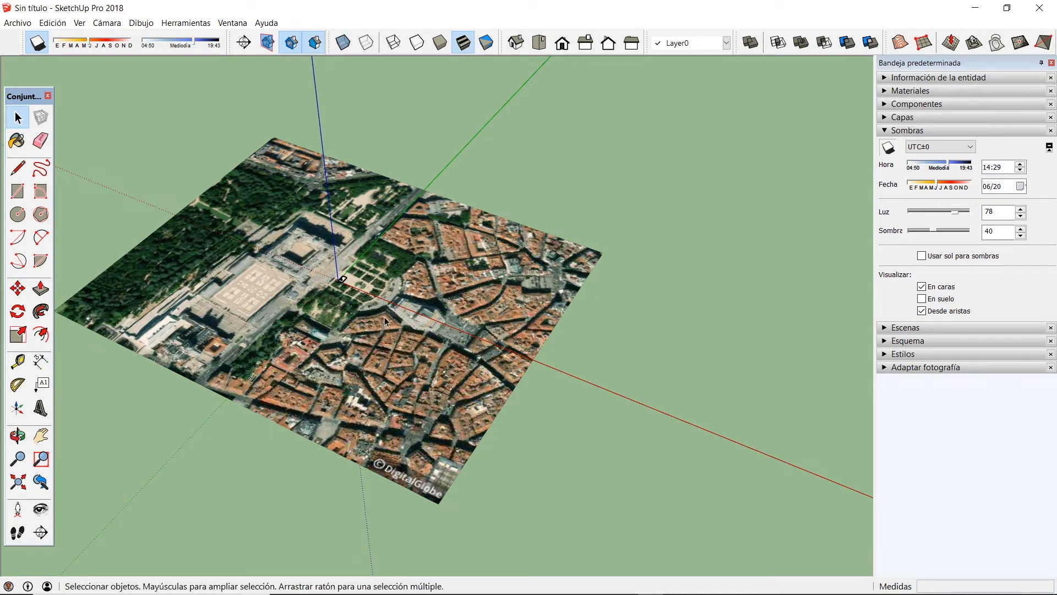
click(888, 131)
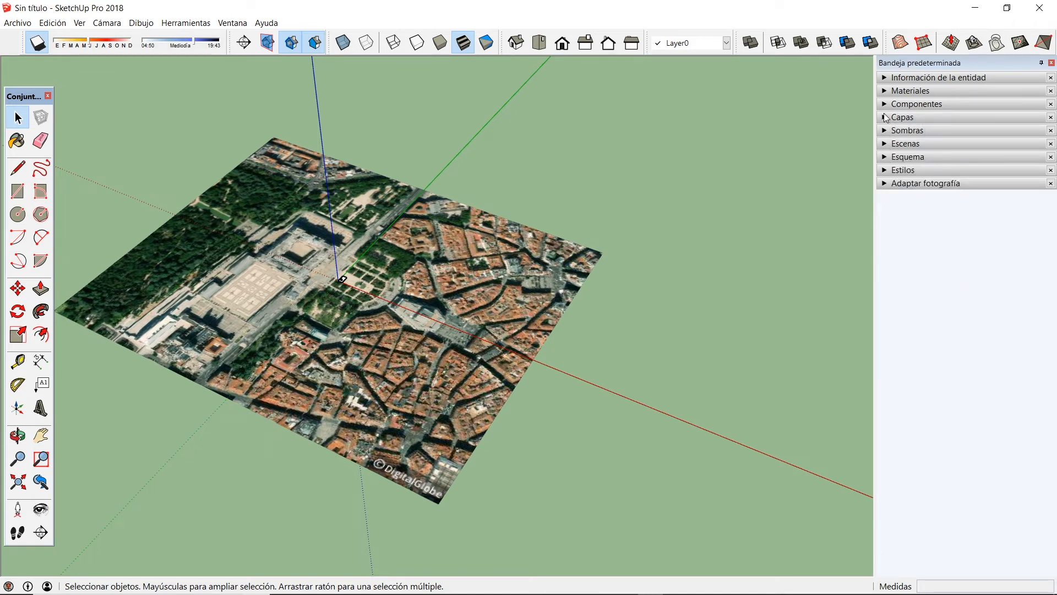
click(886, 118)
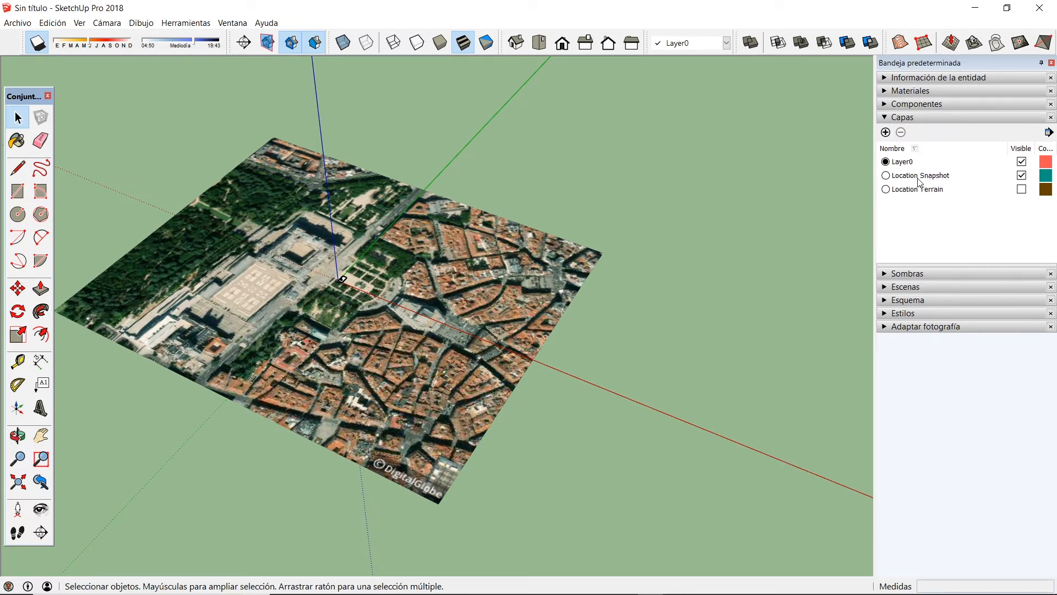
middle_drag(455, 407, 429, 361)
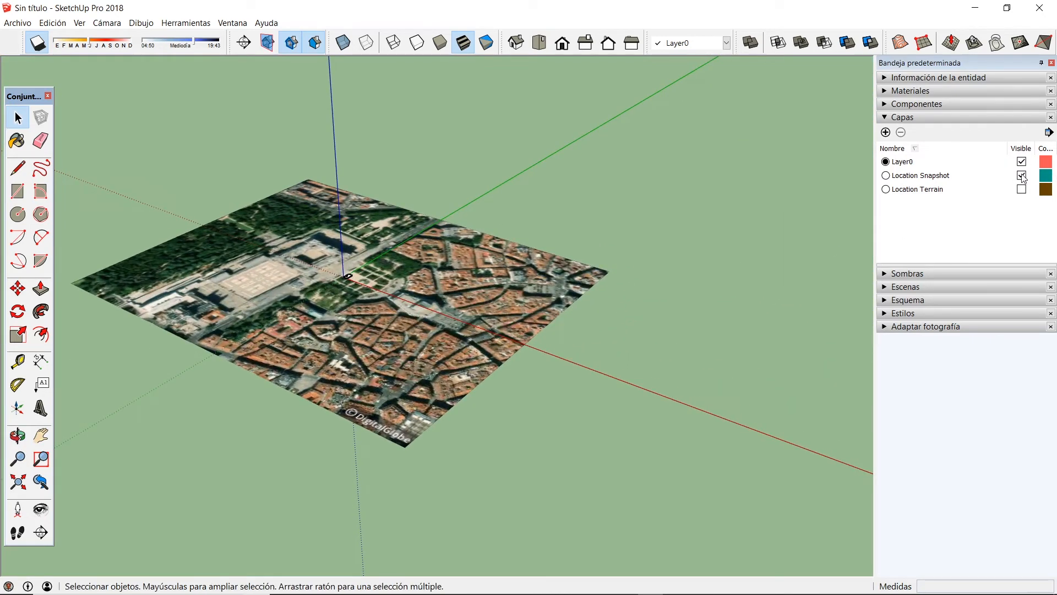
click(1022, 175)
click(1022, 189)
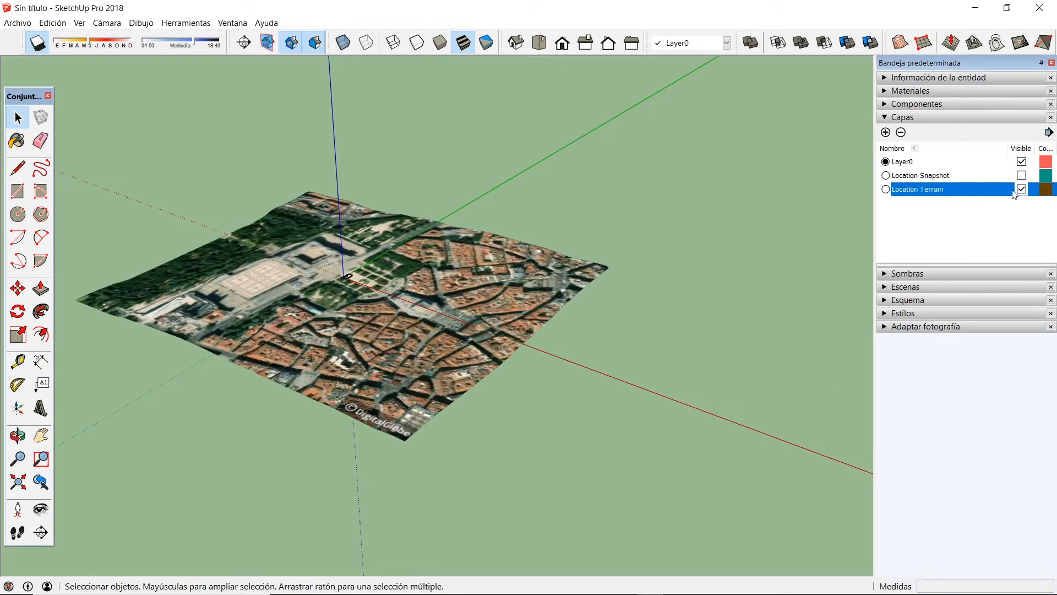
Step: Examine the relief of the imported Madrid terrain from several sides, including the palace area and the surrounding streets
middle_drag(457, 362, 361, 361)
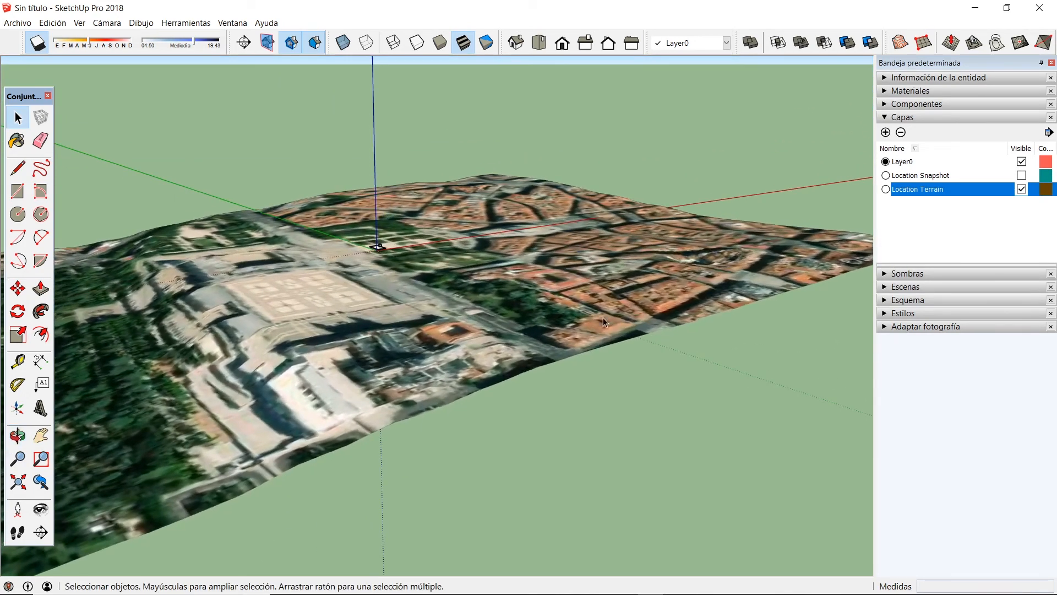
scroll(603, 317, down, 3)
middle_drag(603, 317, 512, 269)
scroll(225, 322, up, 4)
middle_drag(226, 325, 566, 348)
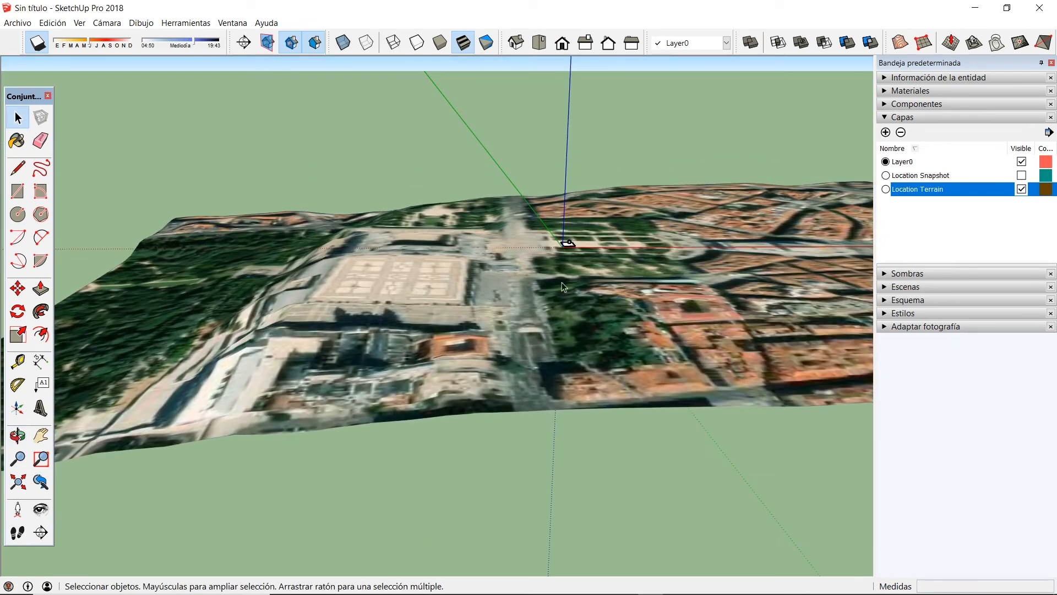
mouse_move(464, 270)
middle_down()
mouse_move(443, 278)
mouse_move(466, 281)
middle_up()
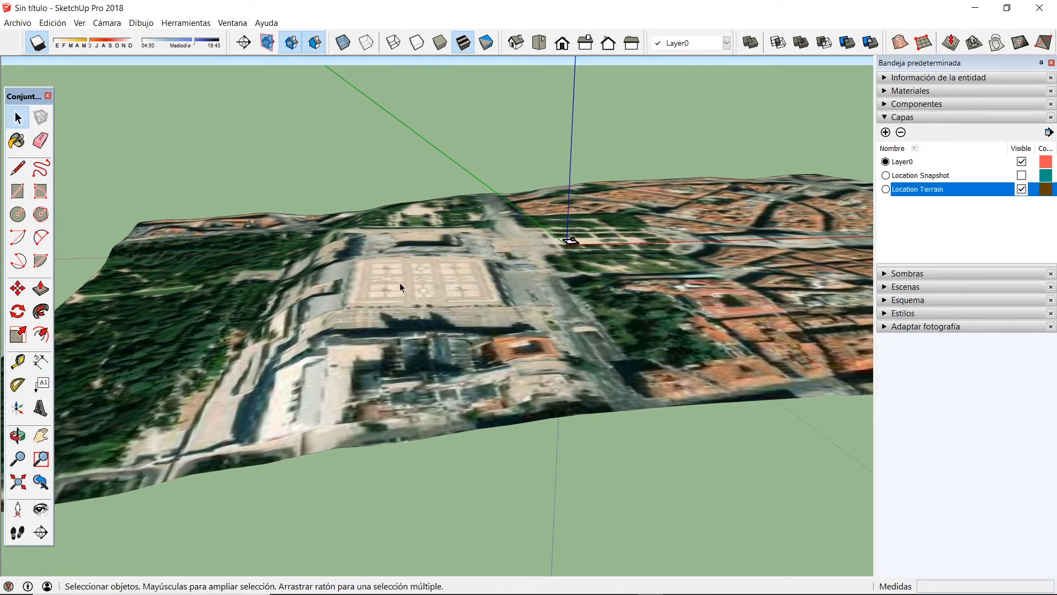
middle_drag(399, 282, 440, 282)
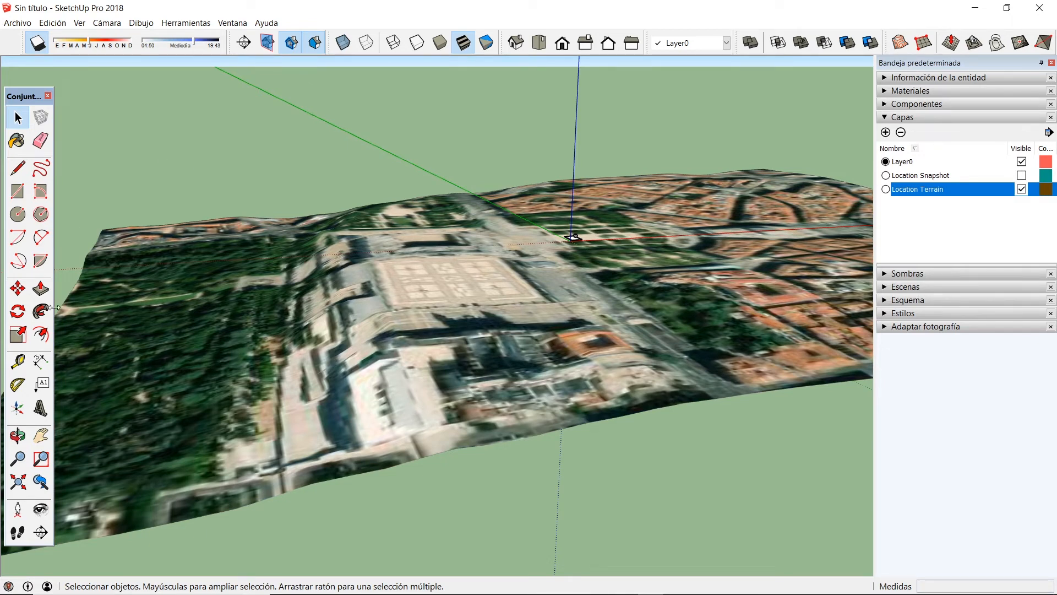
scroll(167, 323, down, 3)
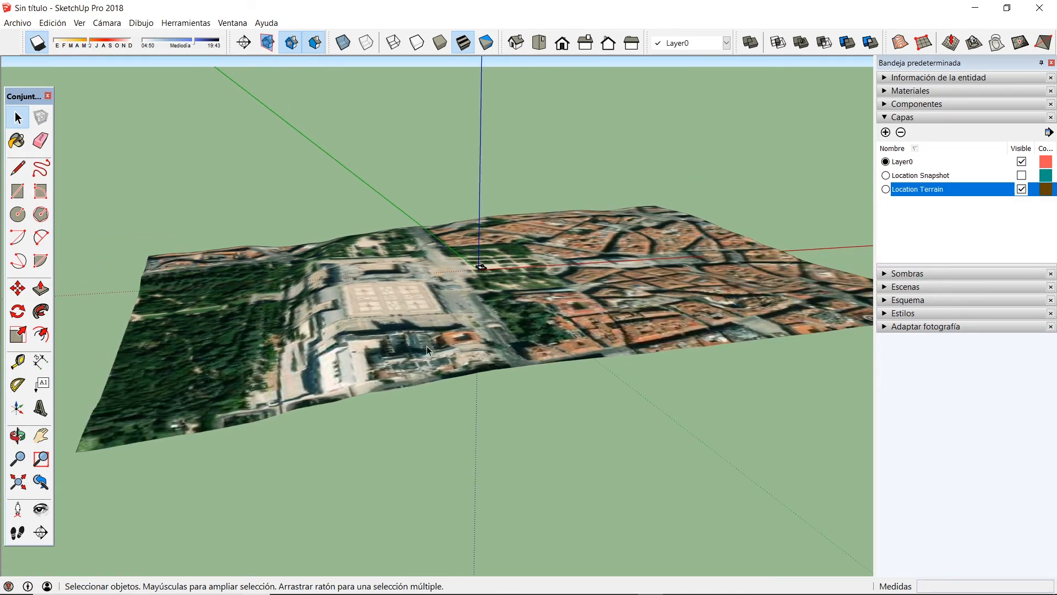
middle_drag(559, 342, 267, 324)
scroll(266, 324, down, 5)
middle_drag(430, 323, 380, 287)
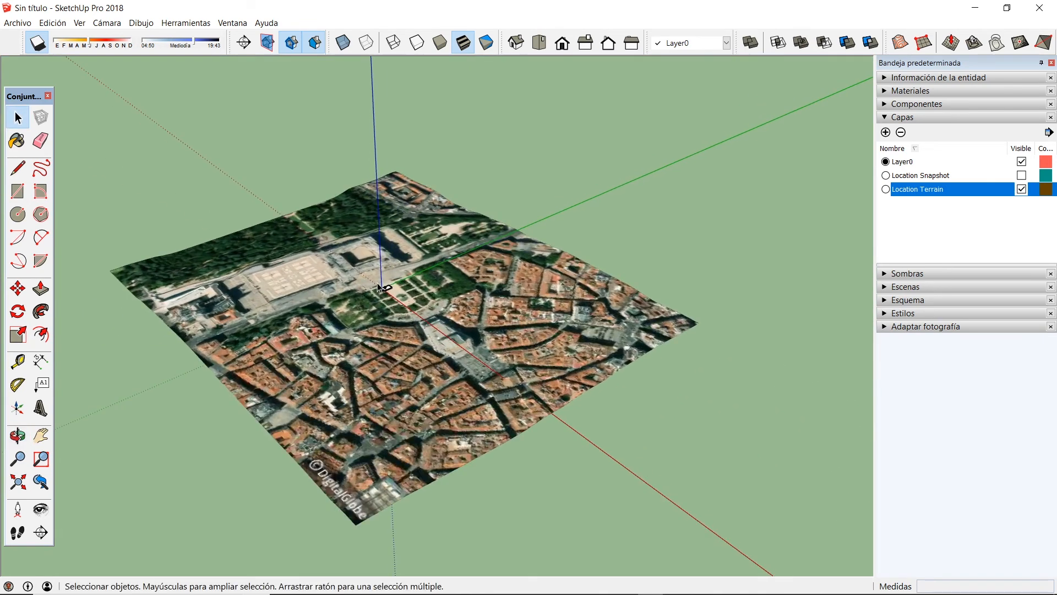
scroll(378, 285, up, 1)
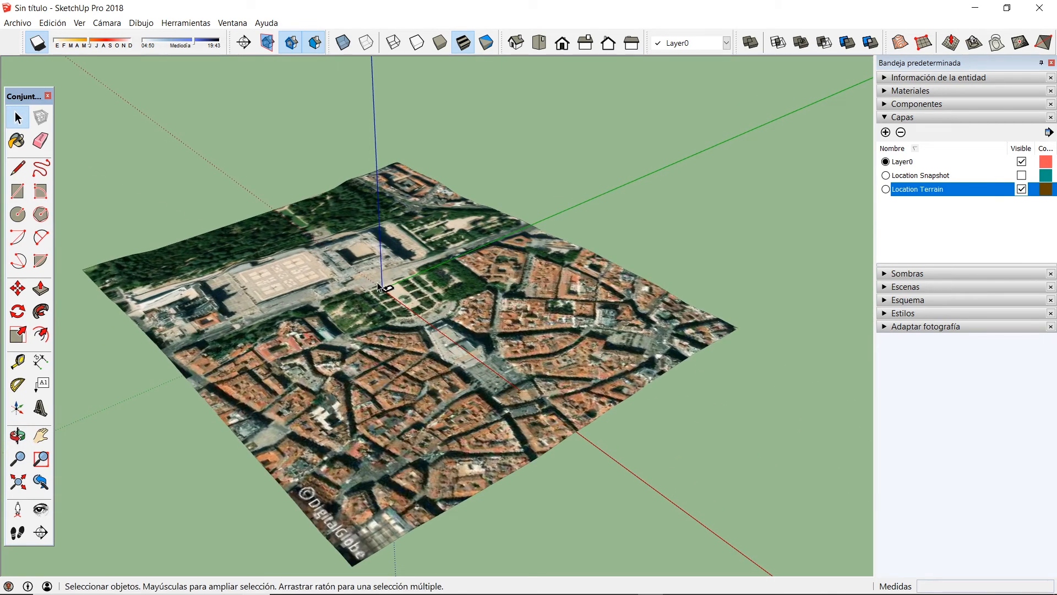
Step: Hide the Location Terrain layer so only the cube and its plane are displayed at the origin
click(1023, 190)
scroll(427, 314, up, 2)
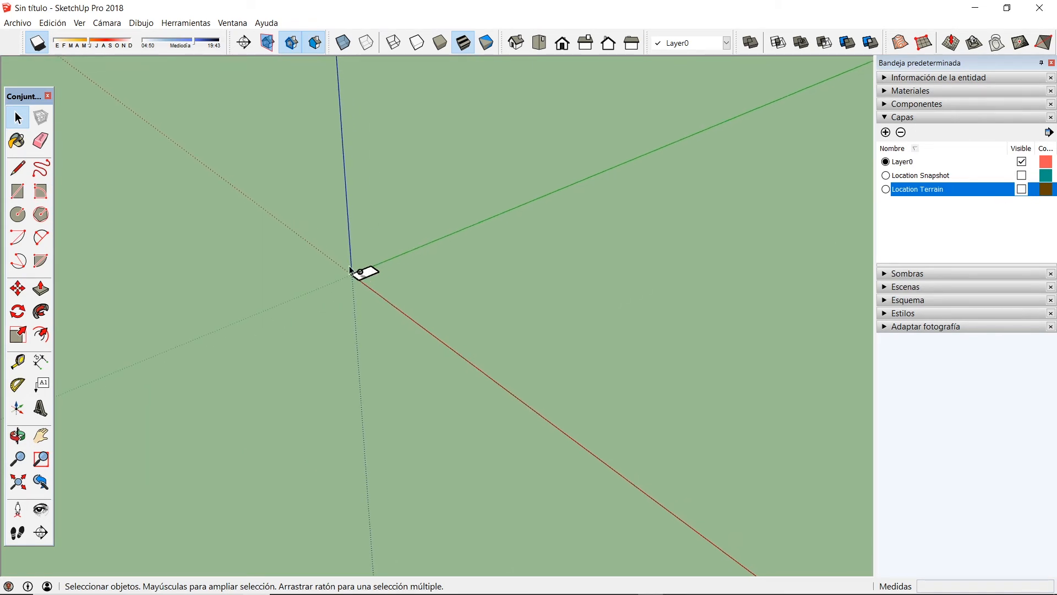
scroll(350, 271, up, 5)
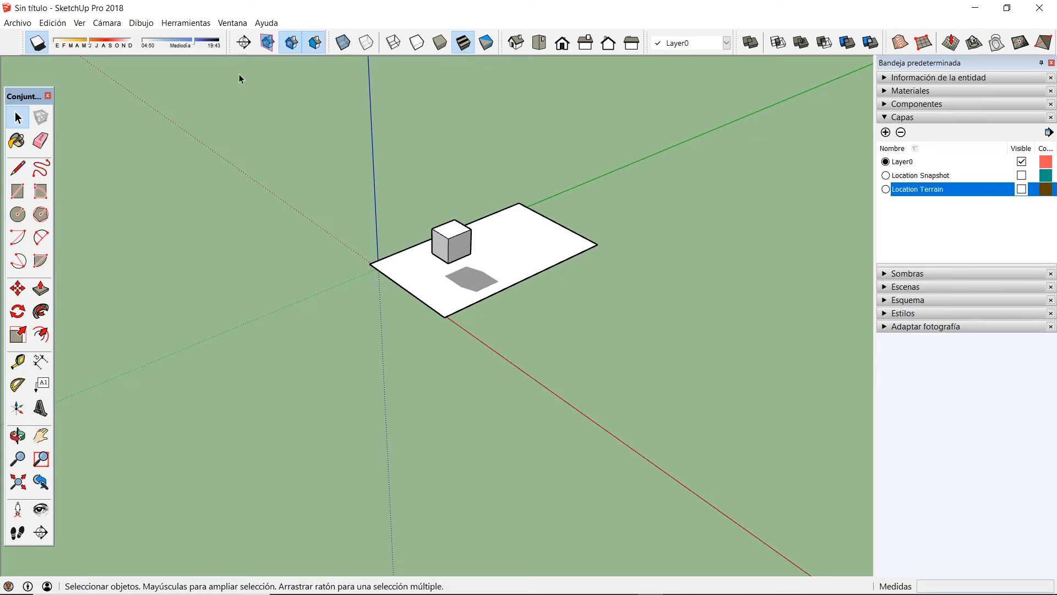
Step: Enable the Barra de herramientas Norte solar extension, apply the change, and place its toolbar over the drawing area
click(225, 28)
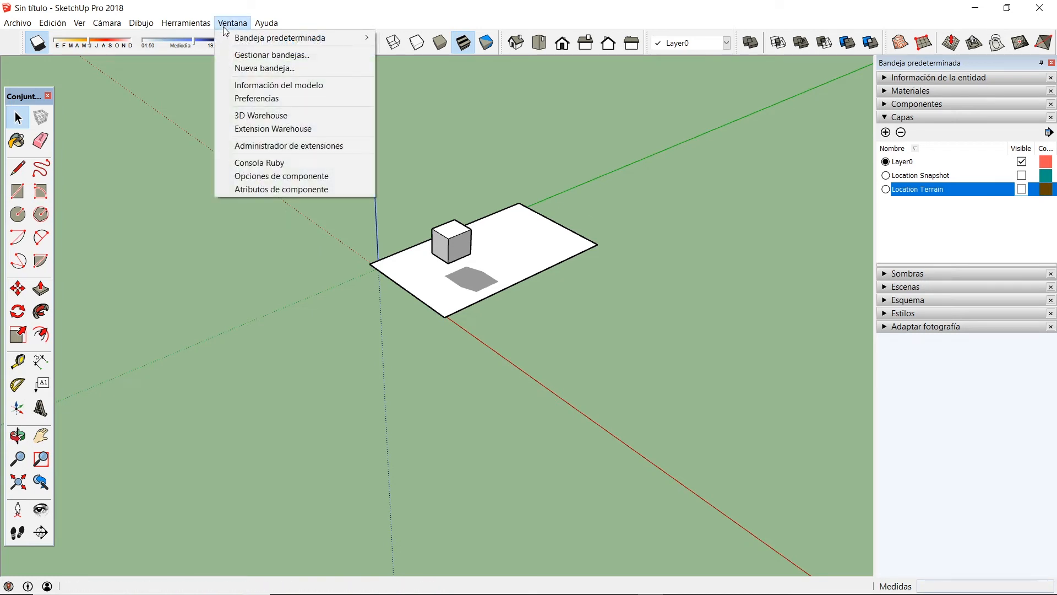
click(255, 147)
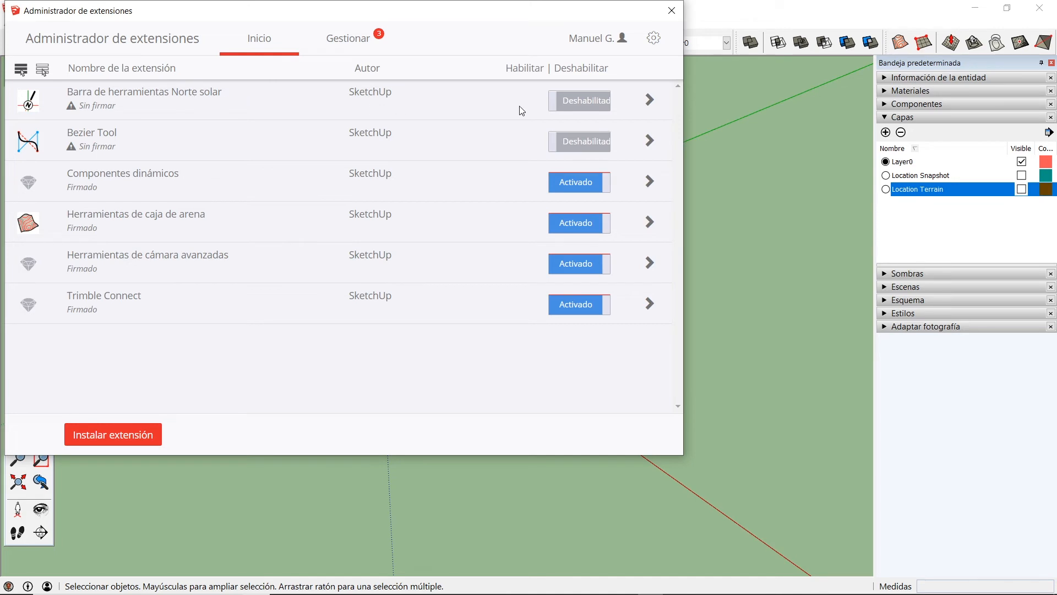
click(577, 112)
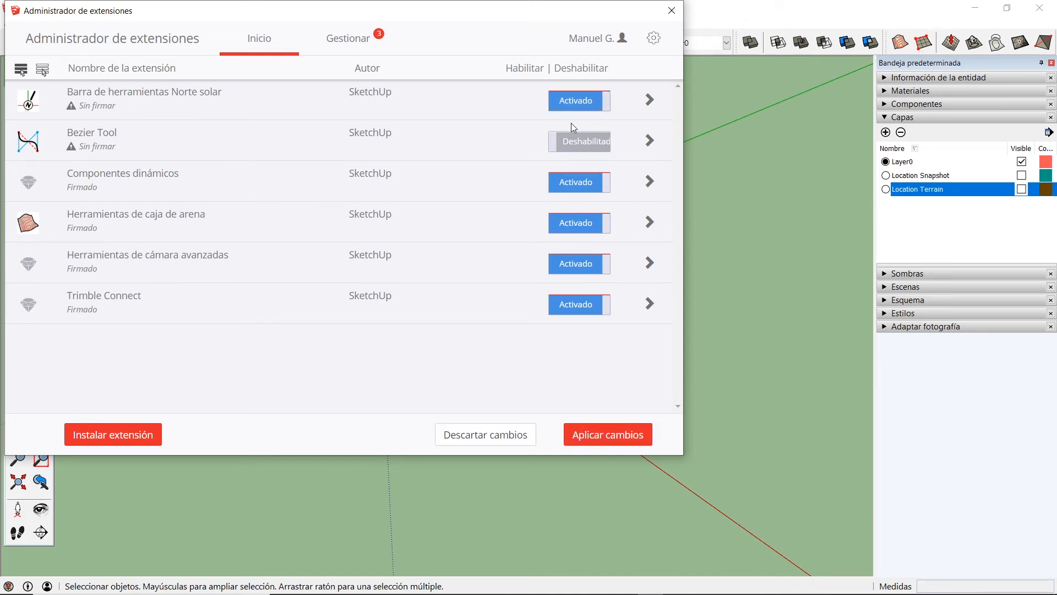
click(609, 441)
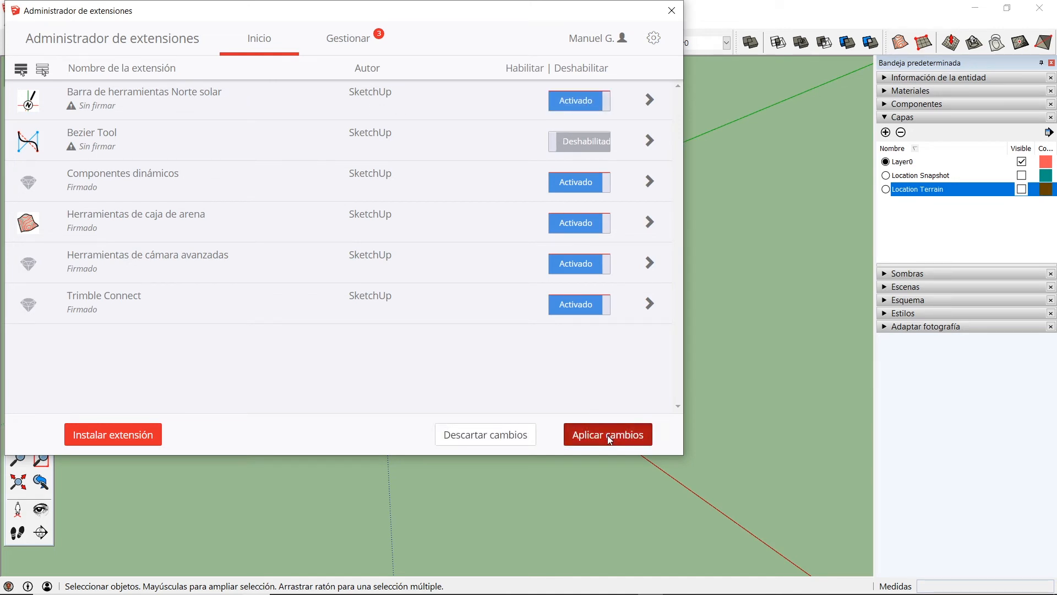
click(672, 10)
drag(101, 69, 215, 92)
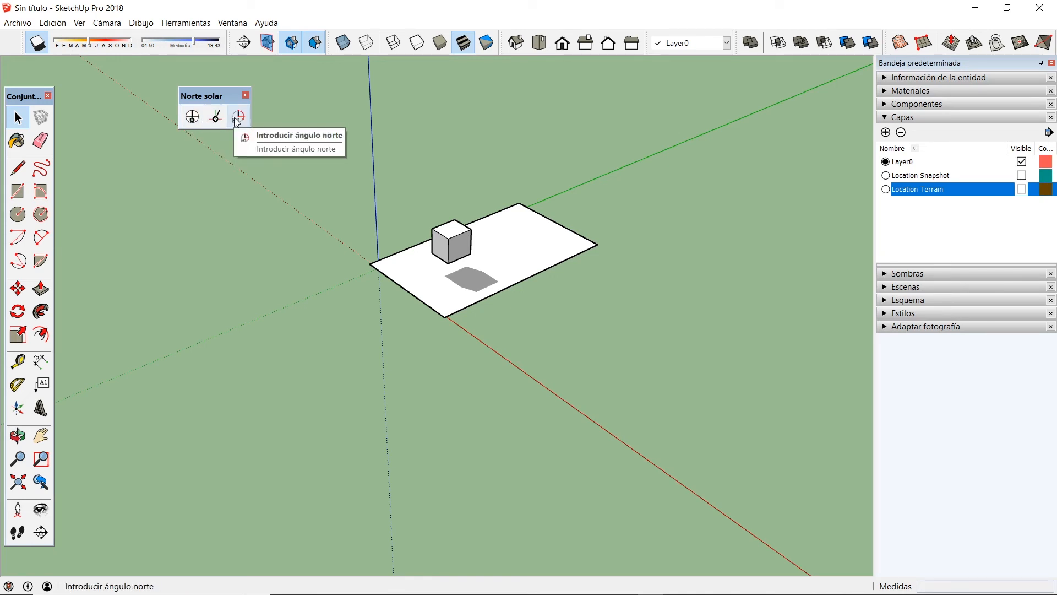
Step: Turn on the solar north arrow and compare its direction with the green axis beside the cube's plane
click(192, 116)
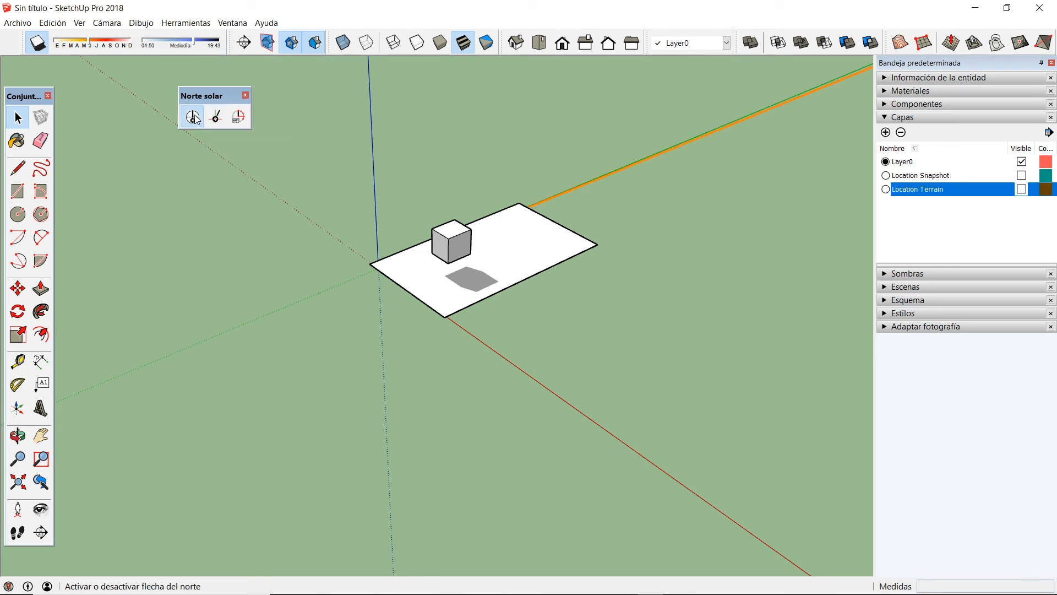
middle_drag(406, 252, 613, 332)
scroll(613, 332, down, 4)
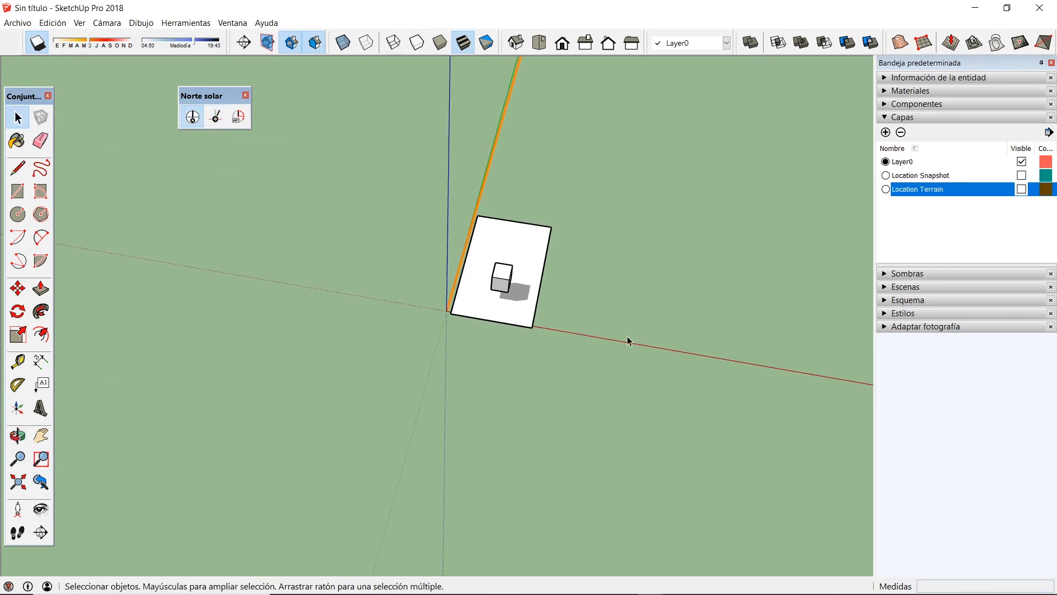
scroll(534, 184, up, 8)
middle_drag(533, 258, 308, 285)
scroll(458, 290, down, 2)
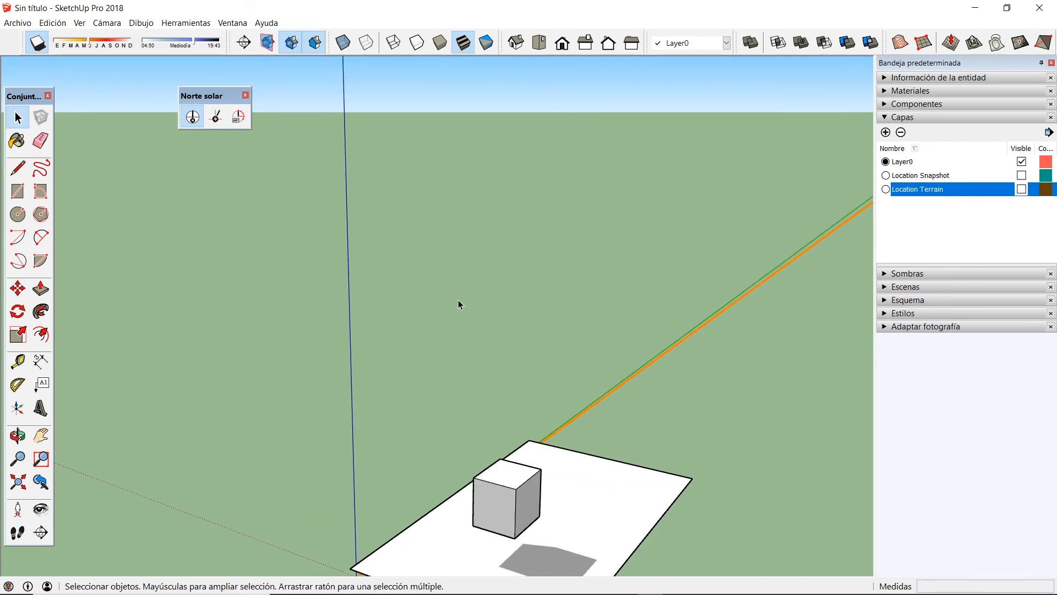
scroll(454, 301, down, 2)
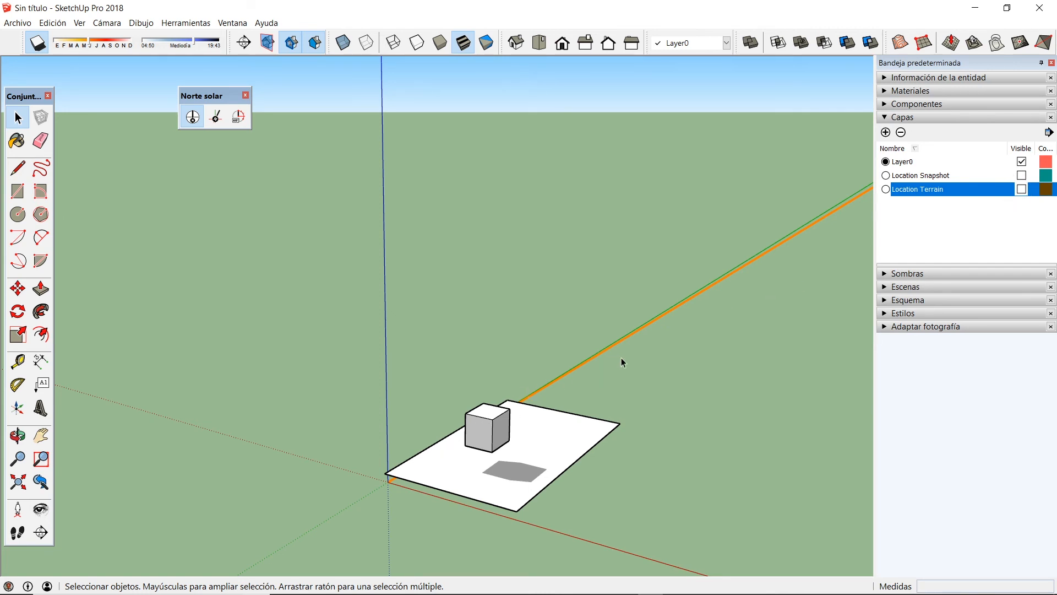
key(o)
drag(535, 428, 514, 470)
key(space)
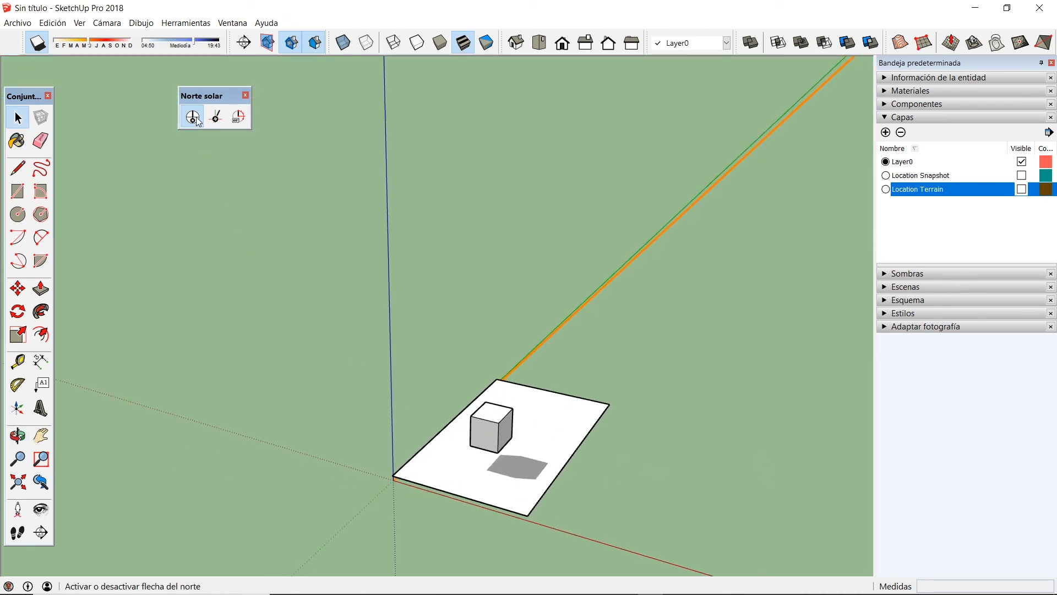
Step: Check the numeric north angle entry without changing it, and set solar north from the origin along the negative red axis
click(238, 117)
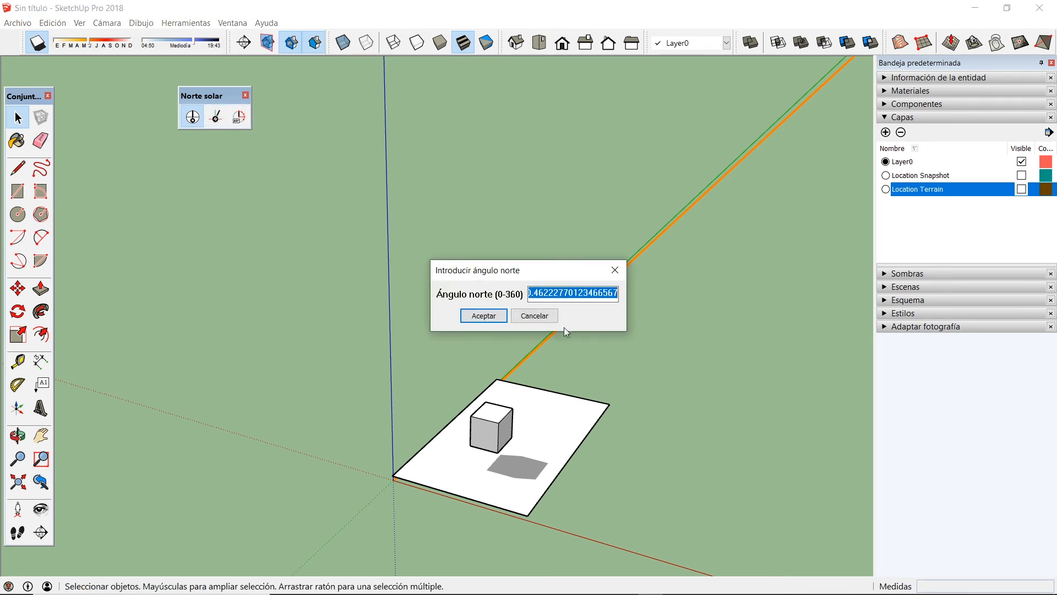
click(533, 315)
click(217, 117)
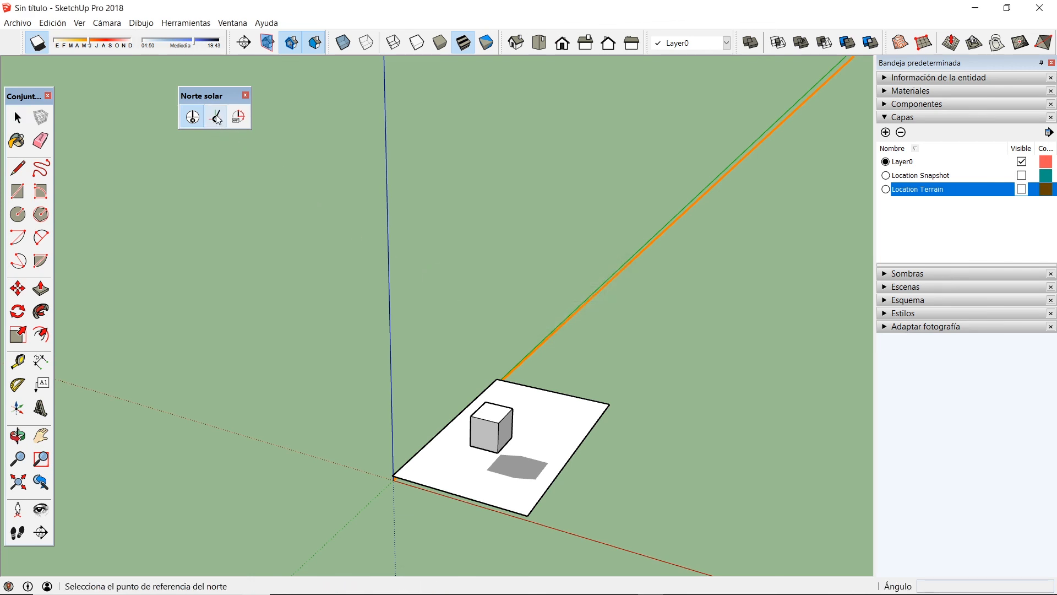
scroll(423, 242, down, 3)
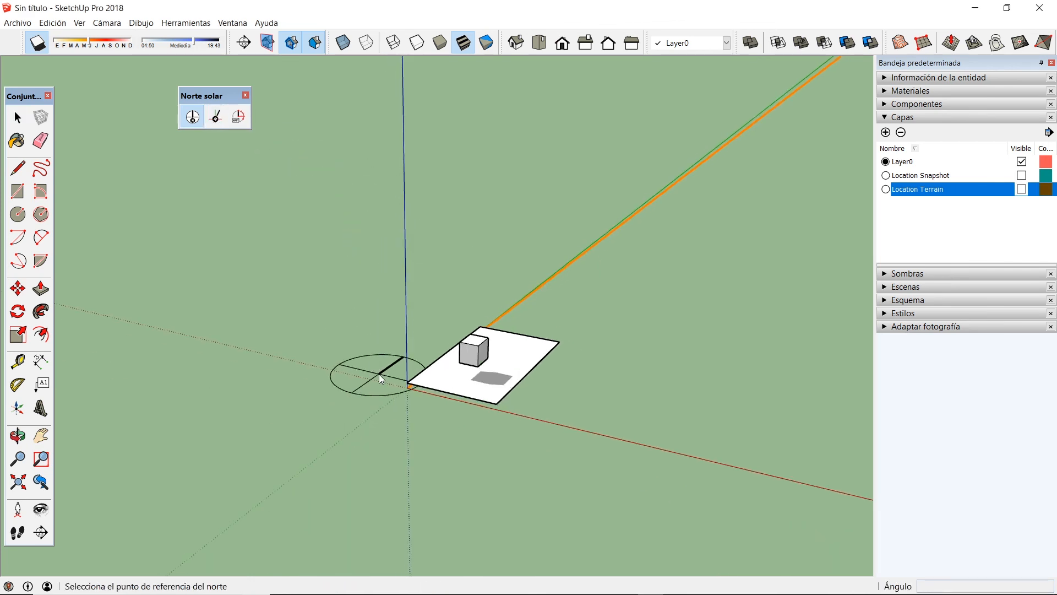
scroll(383, 378, up, 3)
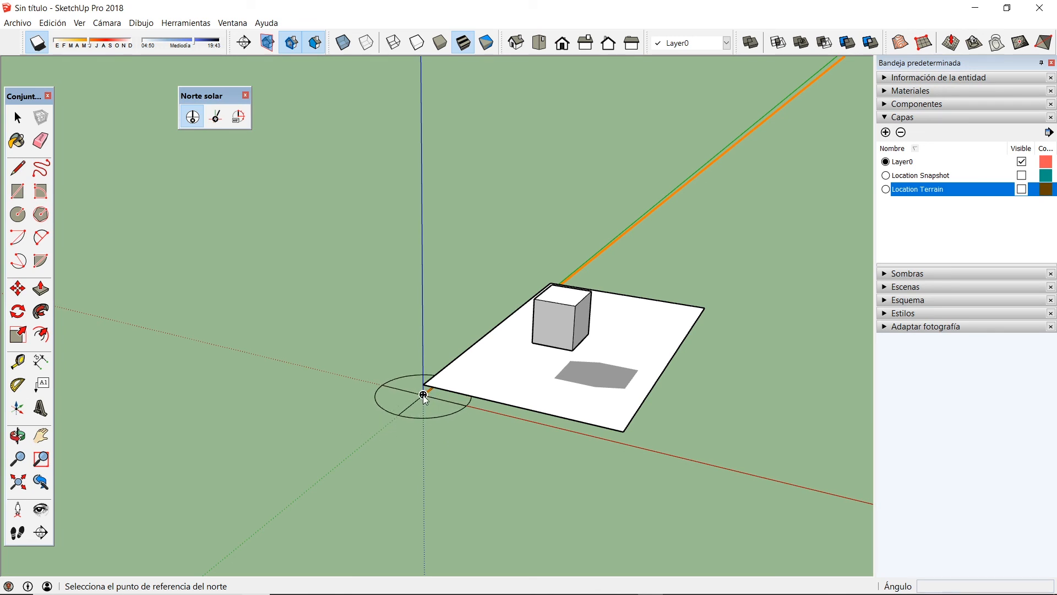
click(424, 395)
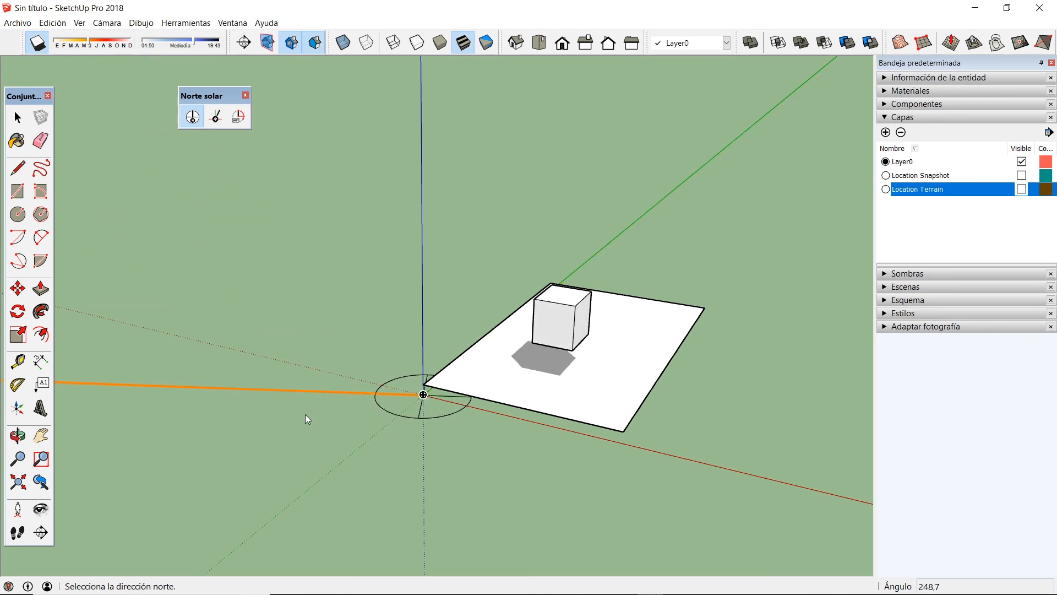
click(283, 359)
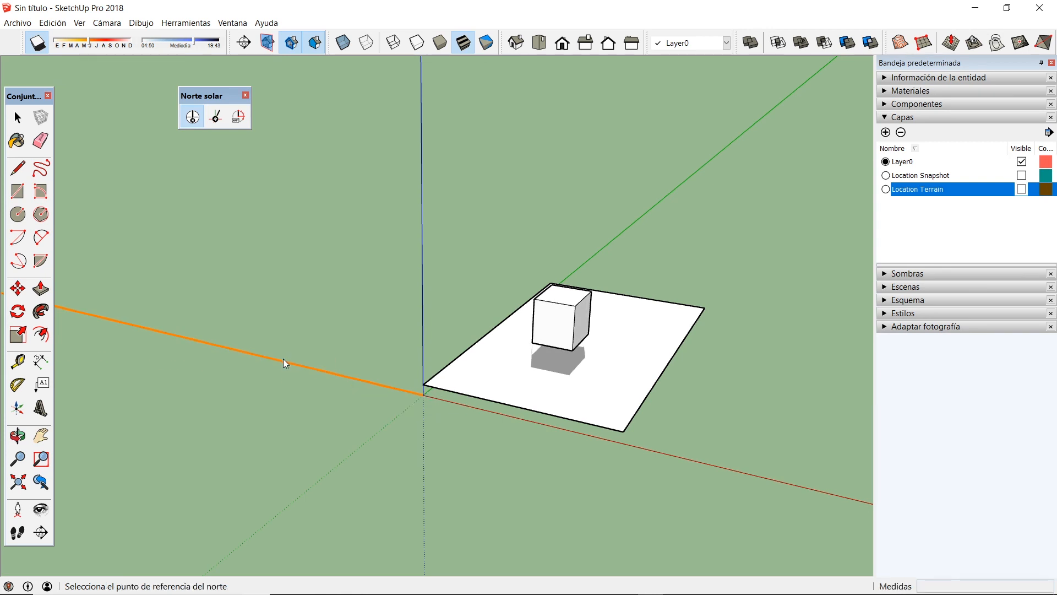
scroll(402, 365, down, 2)
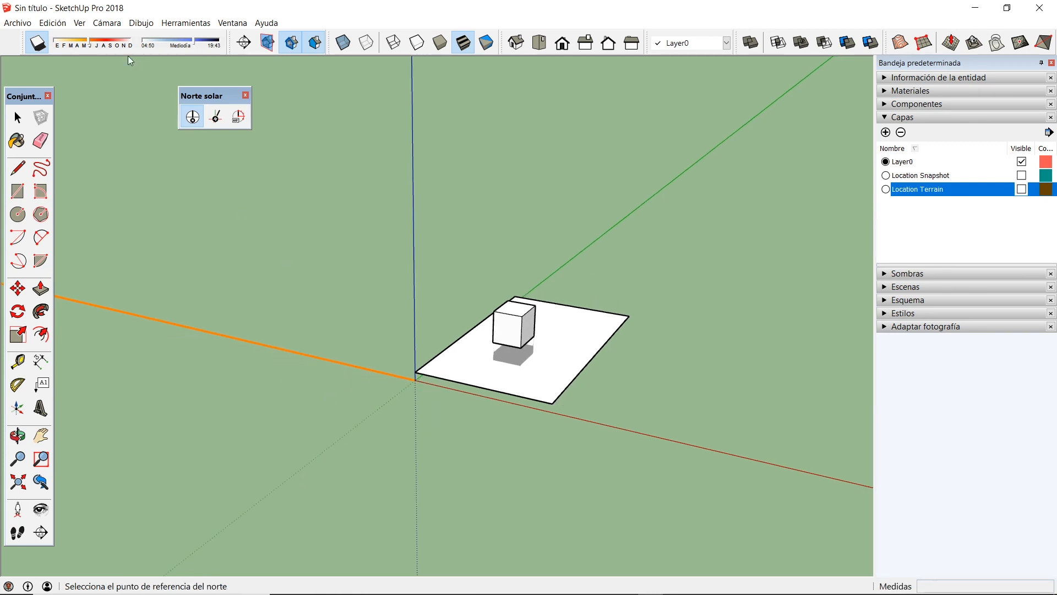
Step: Adjust the shadow date and move the shadow time later into the afternoon to test the cube's shadow with the new north
mouse_move(90, 45)
mouse_down()
mouse_move(65, 47)
mouse_move(130, 48)
mouse_move(94, 48)
mouse_up()
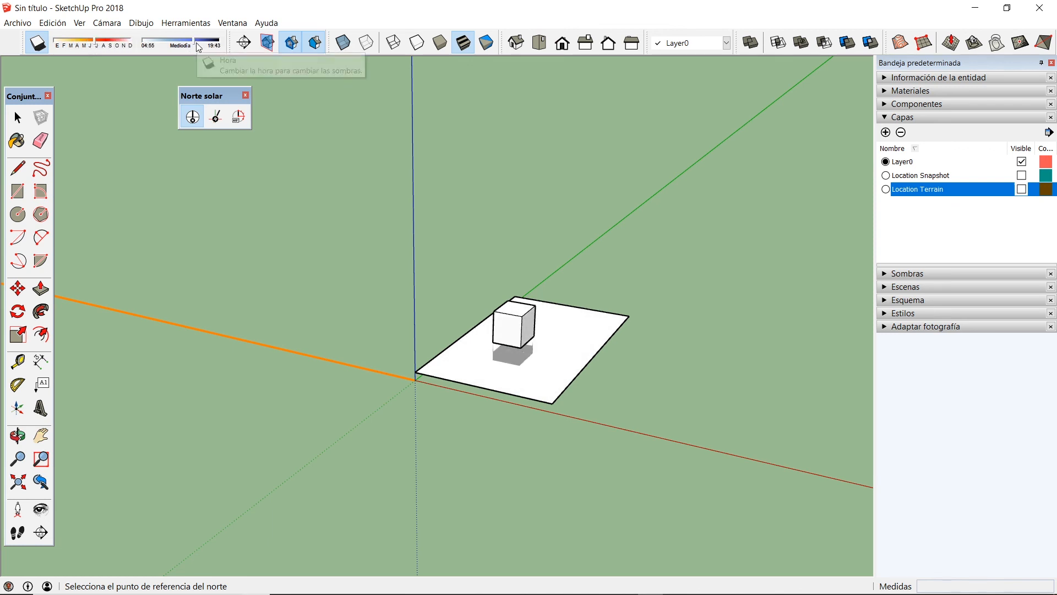
middle_drag(478, 333, 670, 337)
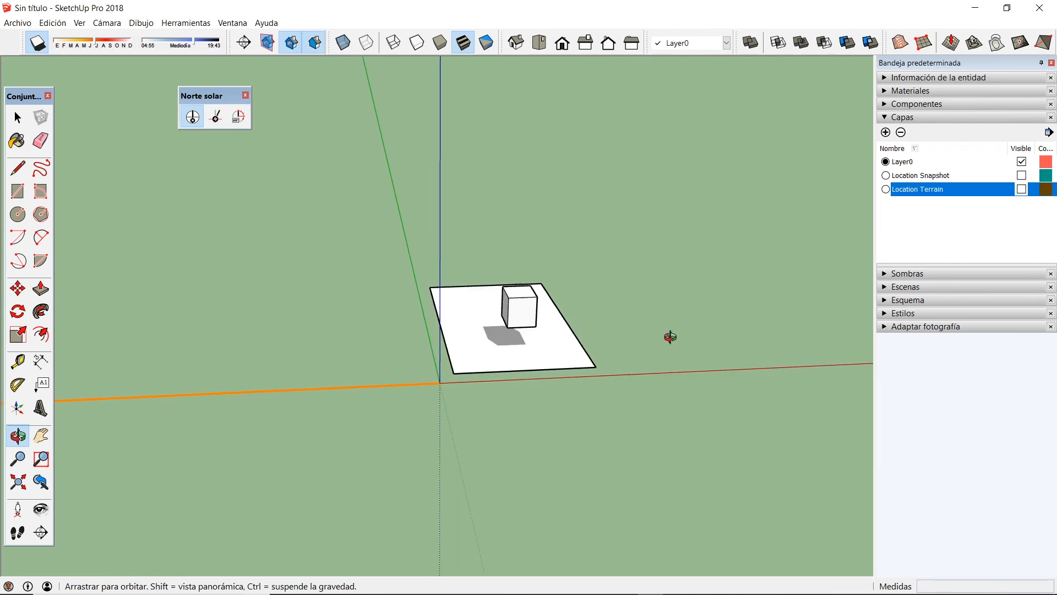
middle_drag(495, 301, 493, 335)
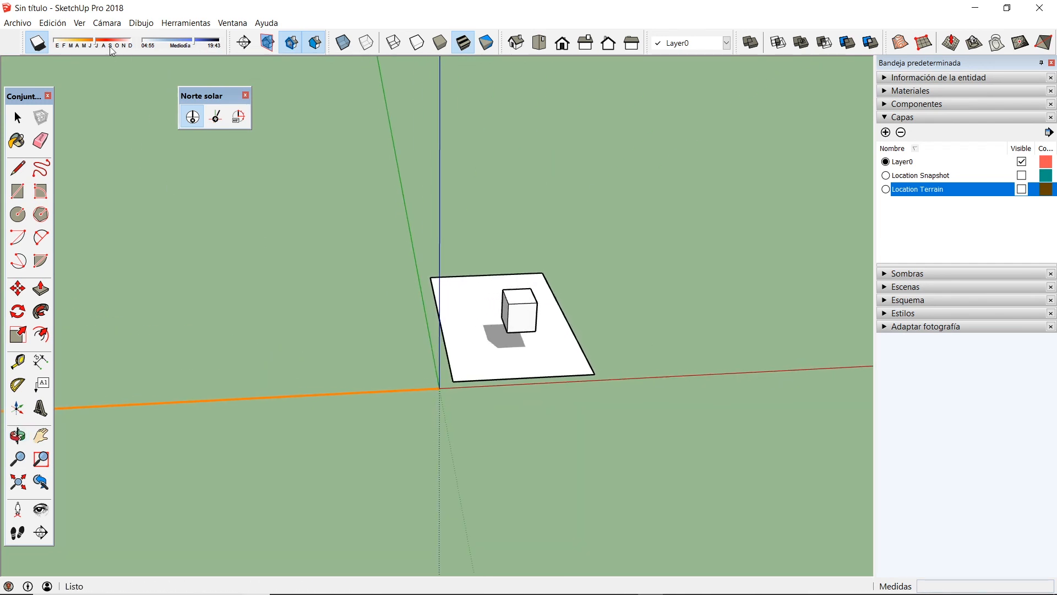
mouse_move(94, 40)
mouse_down()
mouse_move(73, 44)
mouse_move(113, 49)
mouse_move(93, 47)
mouse_up()
mouse_move(194, 46)
mouse_down()
mouse_move(179, 47)
mouse_move(220, 48)
mouse_move(196, 46)
mouse_move(183, 60)
mouse_move(194, 58)
mouse_move(183, 49)
mouse_move(199, 48)
mouse_up()
Step: Examine the cube's shadow on the plane relative to the redirected north line
mouse_move(204, 88)
middle_down()
mouse_move(336, 305)
mouse_move(83, 217)
mouse_move(51, 309)
middle_up()
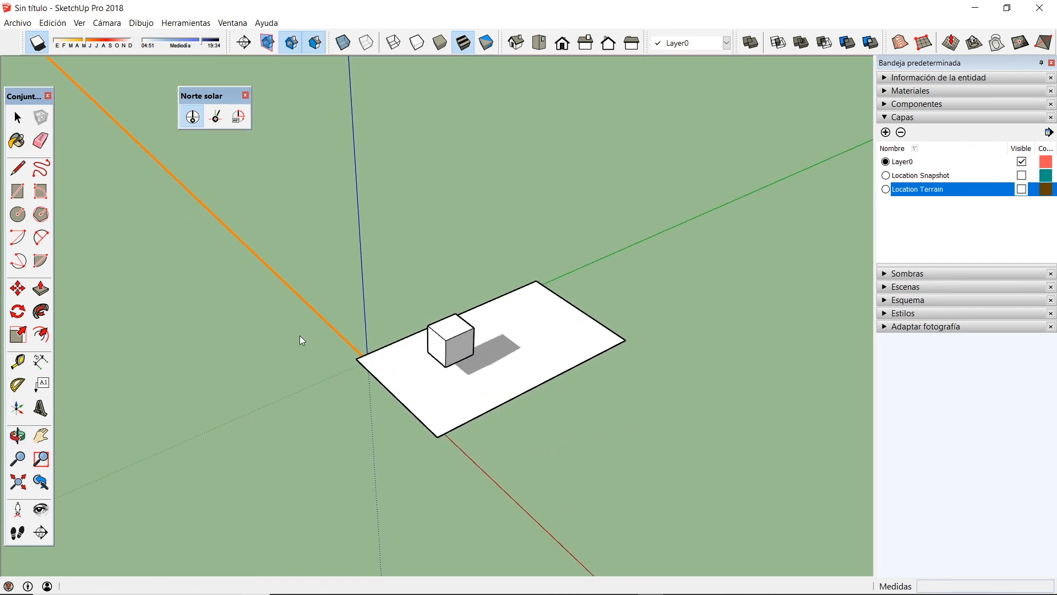
scroll(299, 314, down, 2)
middle_drag(299, 314, 210, 304)
scroll(346, 297, up, 4)
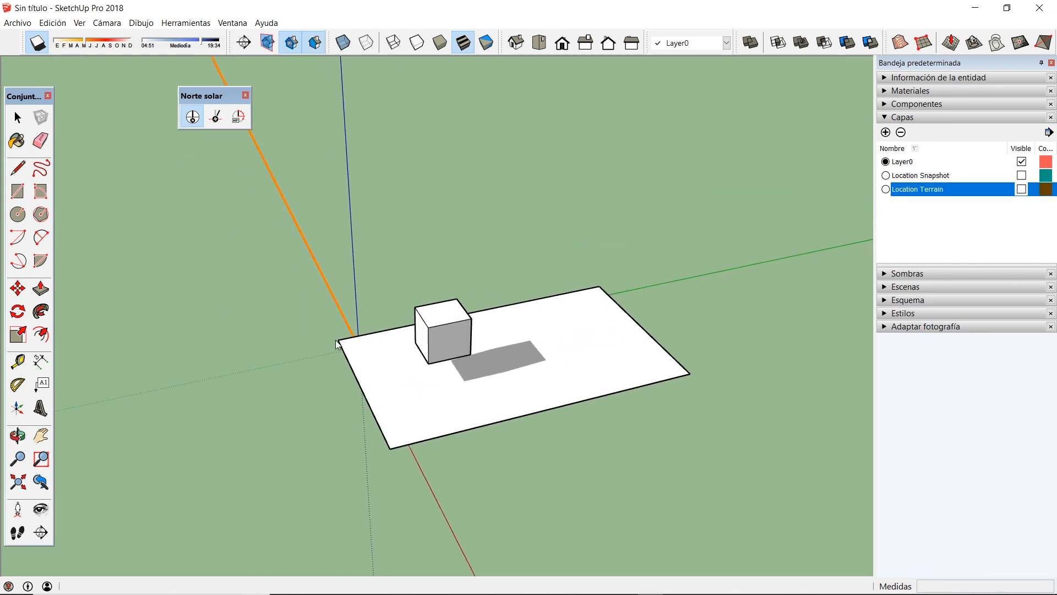
scroll(348, 378, up, 2)
scroll(213, 331, down, 3)
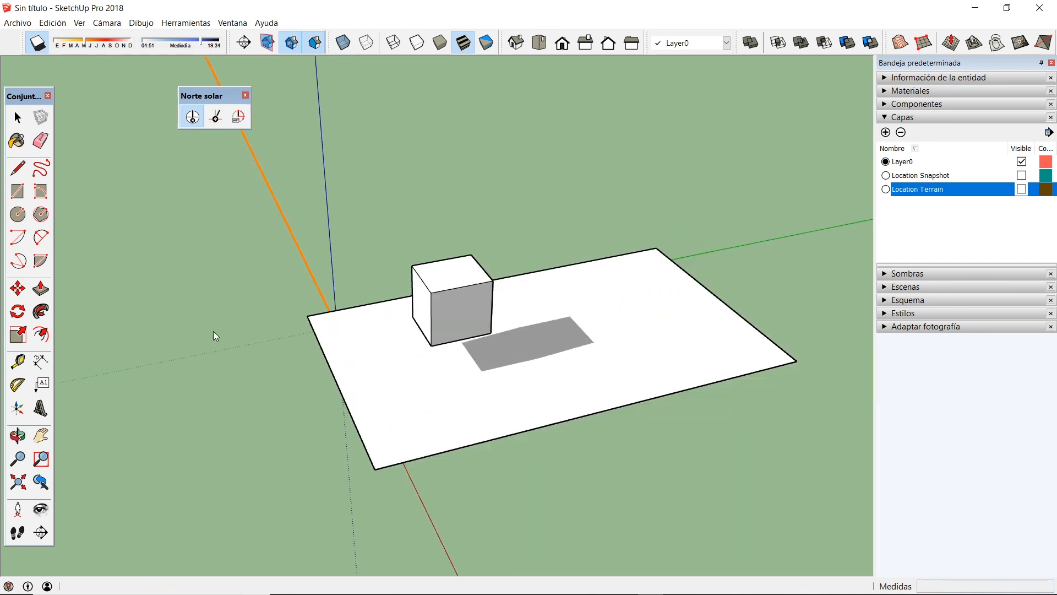
scroll(330, 356, up, 1)
scroll(330, 311, up, 1)
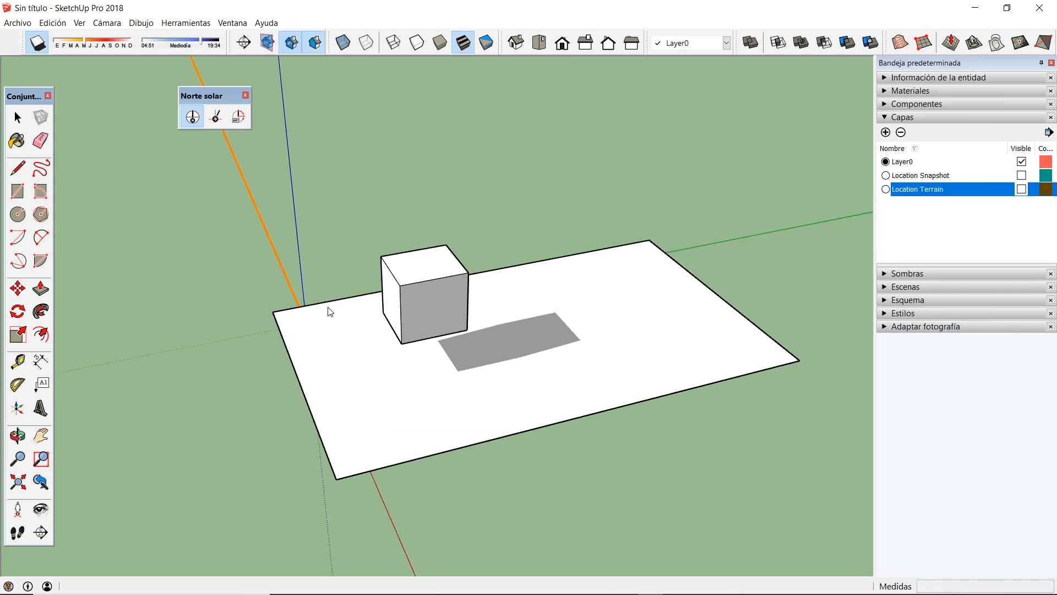